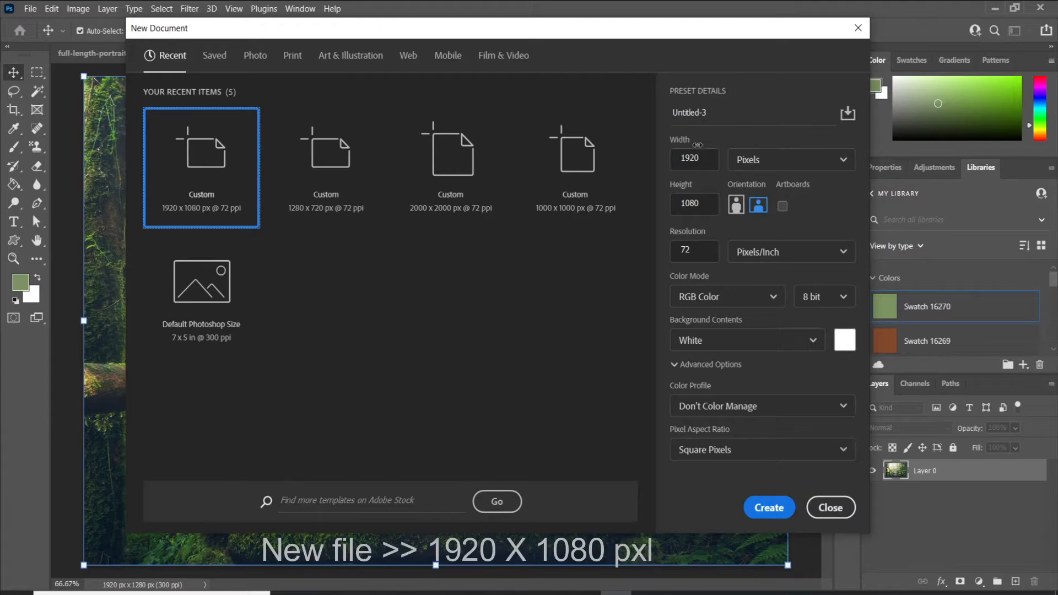
- Create a new 1920 × 1080 px document at 72 ppi with white background contents
left_click_drag(702, 160, 661, 165)
left_click_drag(699, 204, 673, 202)
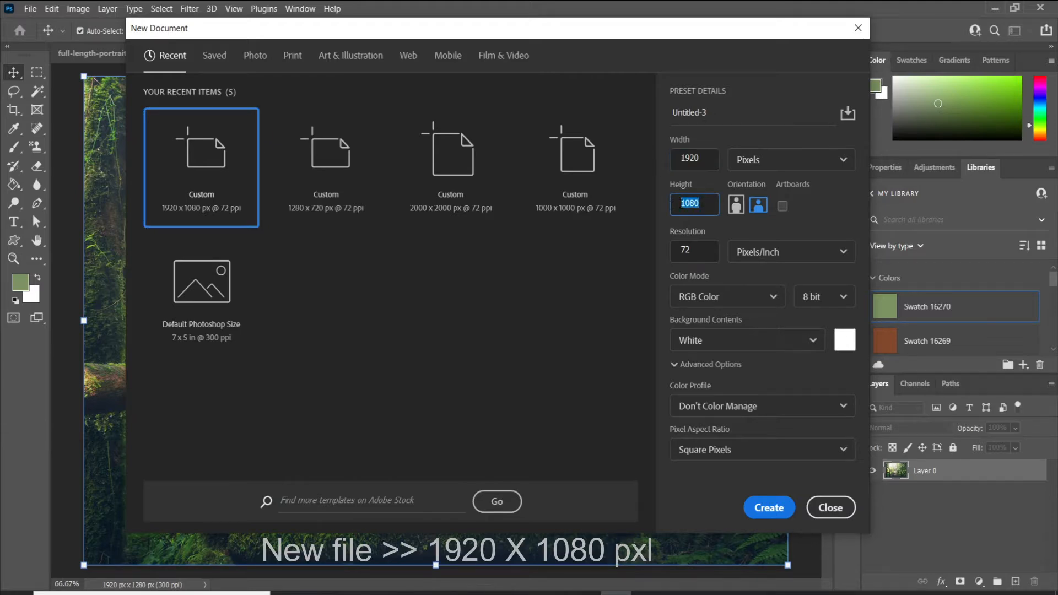
left_click(767, 506)
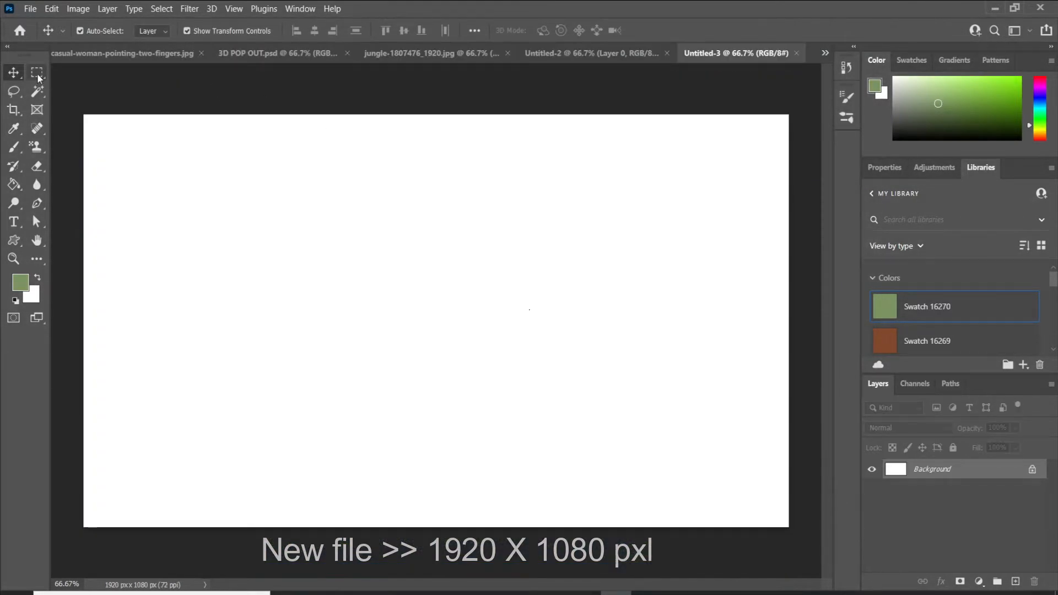
- Draw a rectangular marquee selection just inside the edges of the white canvas
right_click(37, 77)
left_click(83, 72)
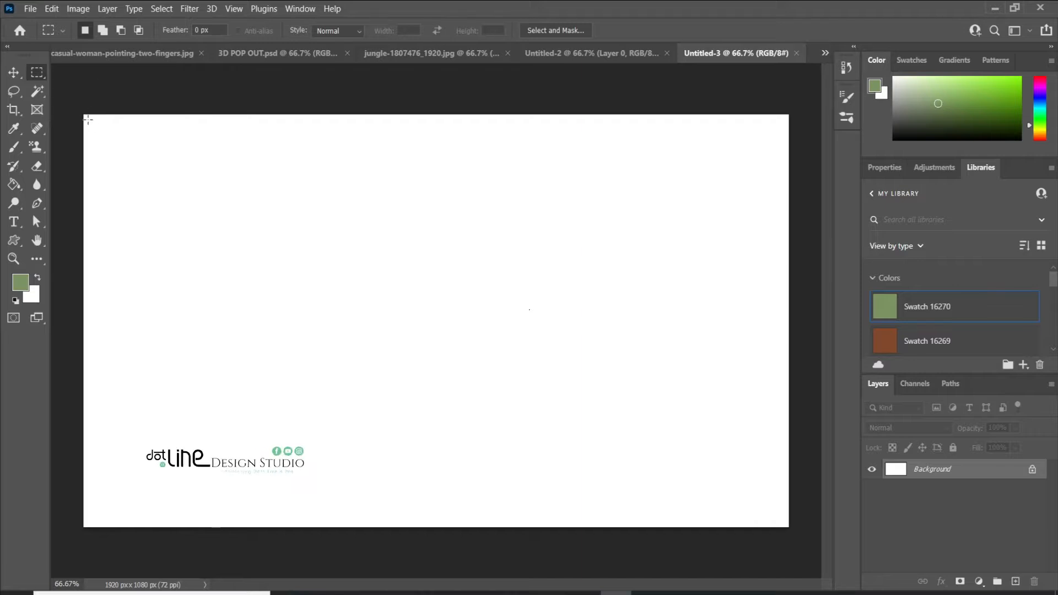
left_click_drag(88, 120, 779, 515)
- Transform the rectangular selection inward from its sides and top to leave a wider border around it
right_click(637, 207)
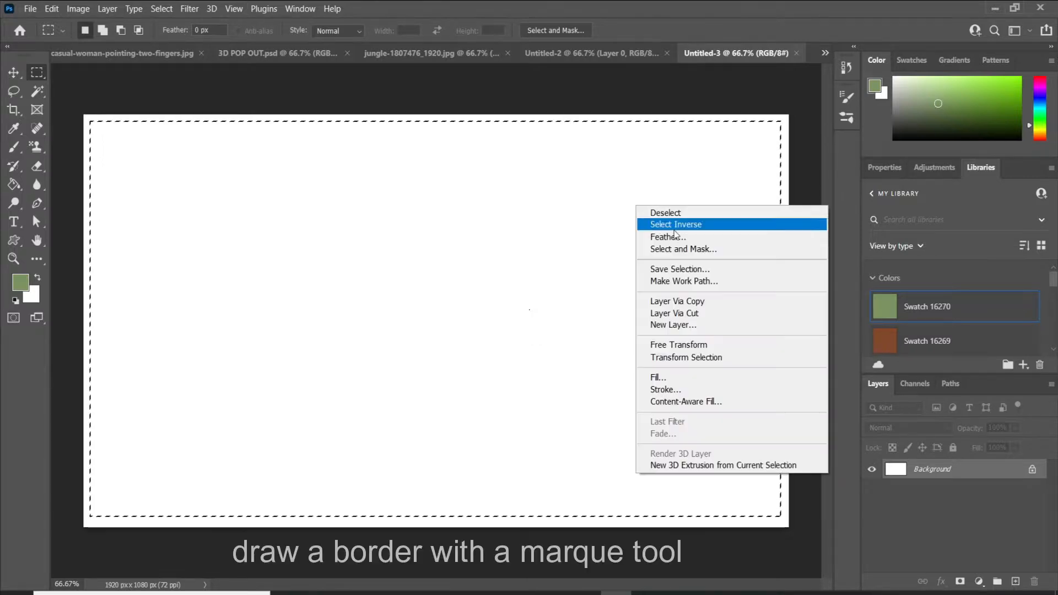
left_click(709, 358)
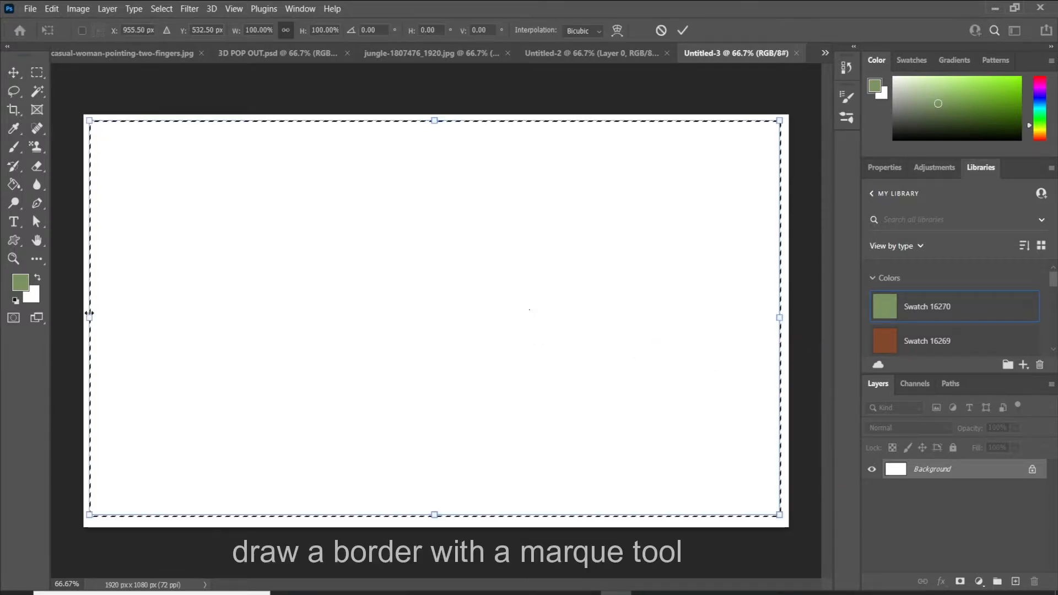
left_click_drag(91, 319, 97, 323)
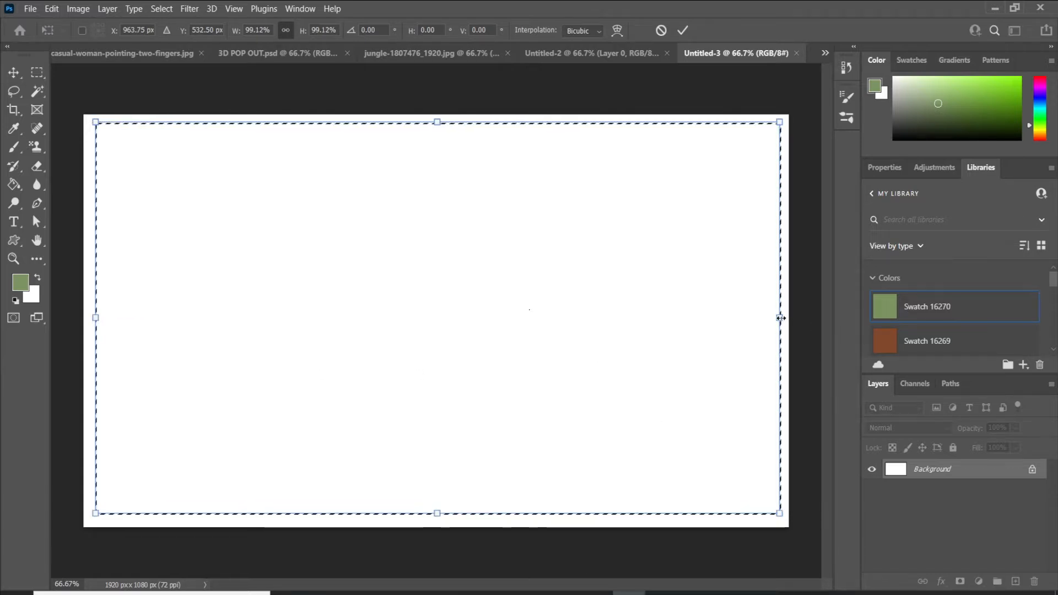
left_click_drag(780, 317, 771, 318)
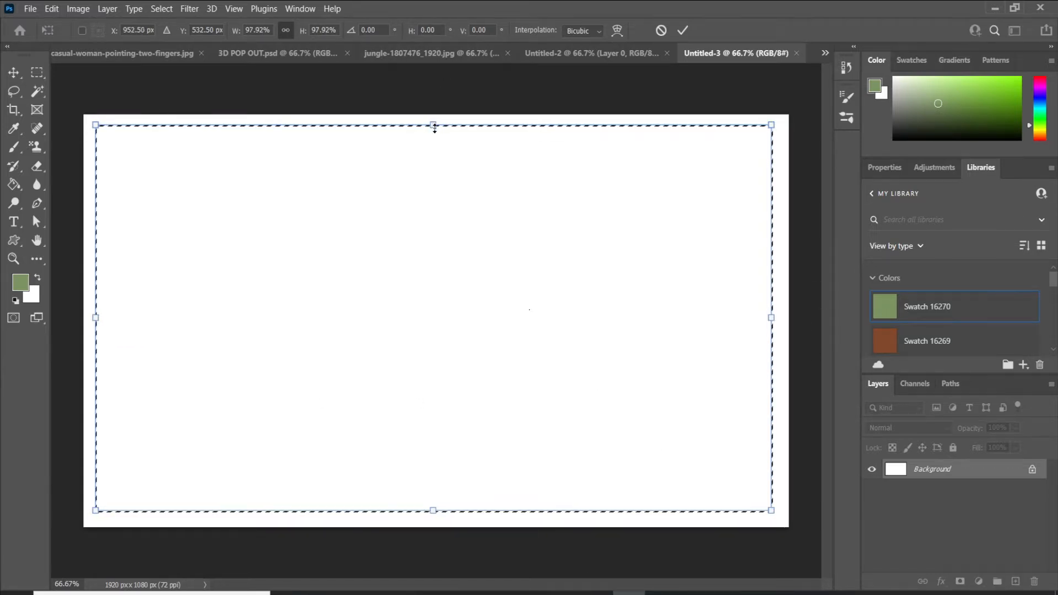
left_click_drag(434, 126, 433, 131)
left_click(683, 30)
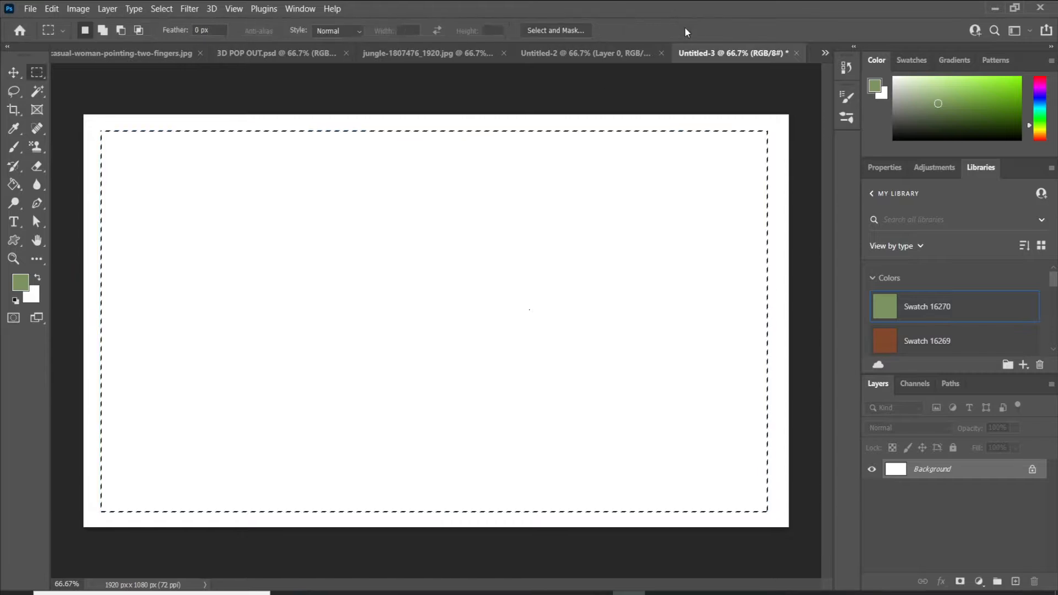
- Fill the rectangular selection with the green foreground color using the Paint Bucket tool
left_click(14, 184)
left_click(83, 197)
left_click(312, 260)
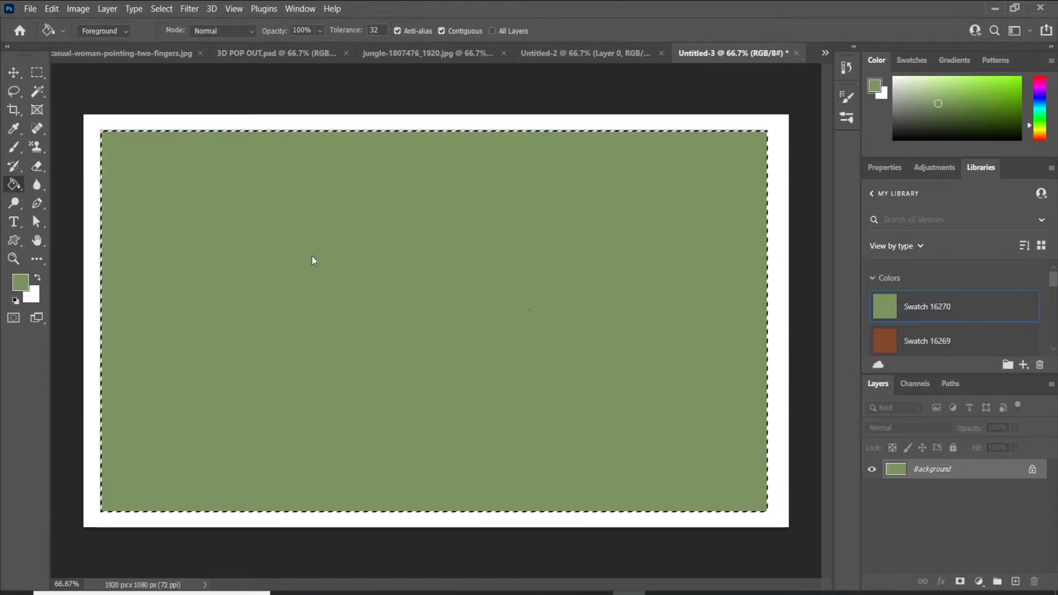
- Unlock the background layer and delete its green area with the Magic Wand selection, then deselect and shift the remaining white frame
left_click(37, 91)
left_click(88, 121)
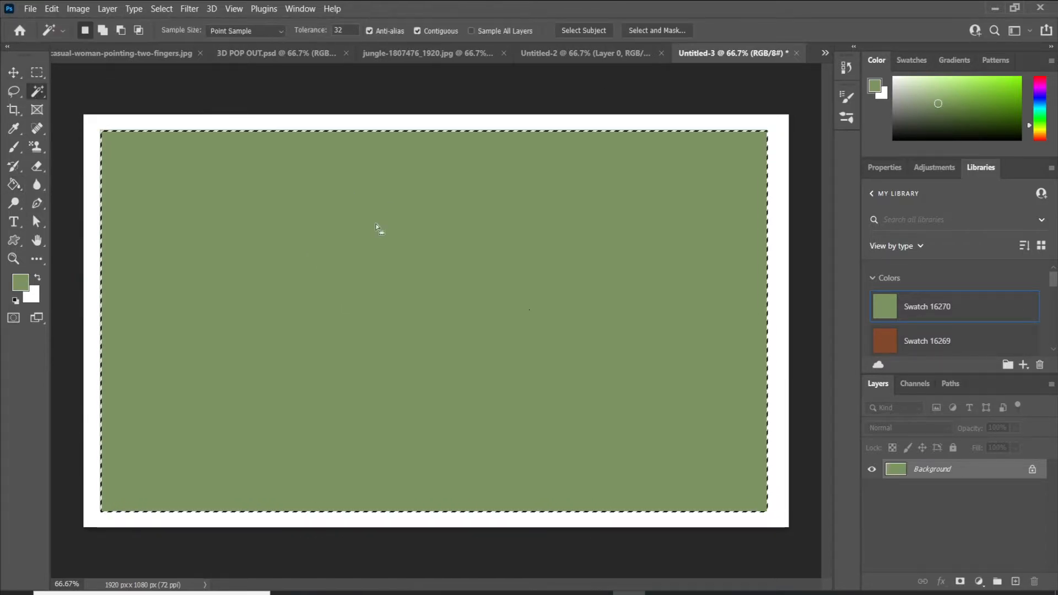
left_click(405, 281)
left_click(408, 295)
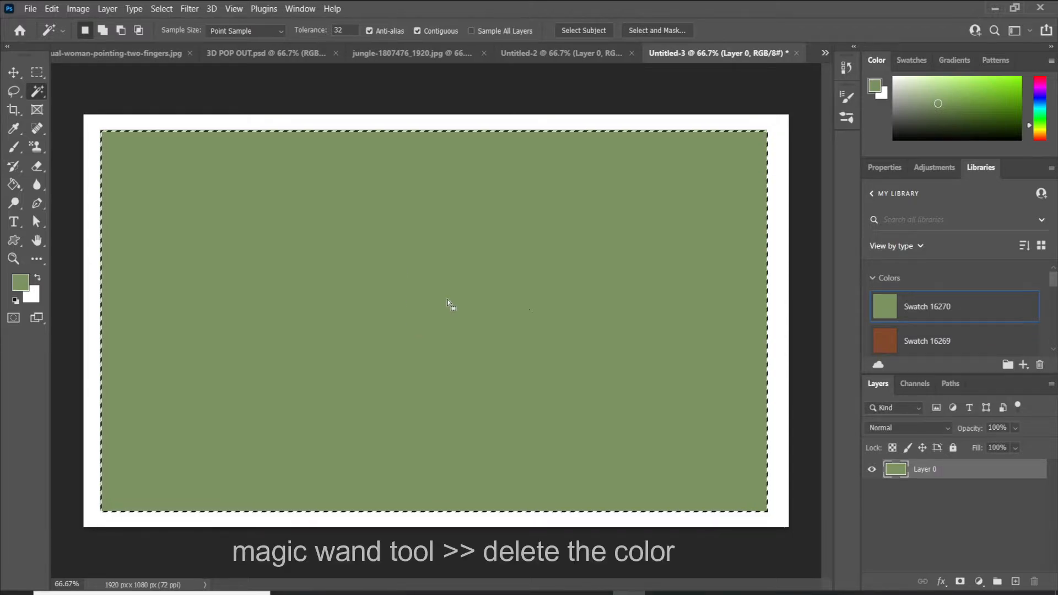
key("Delete")
key("v")
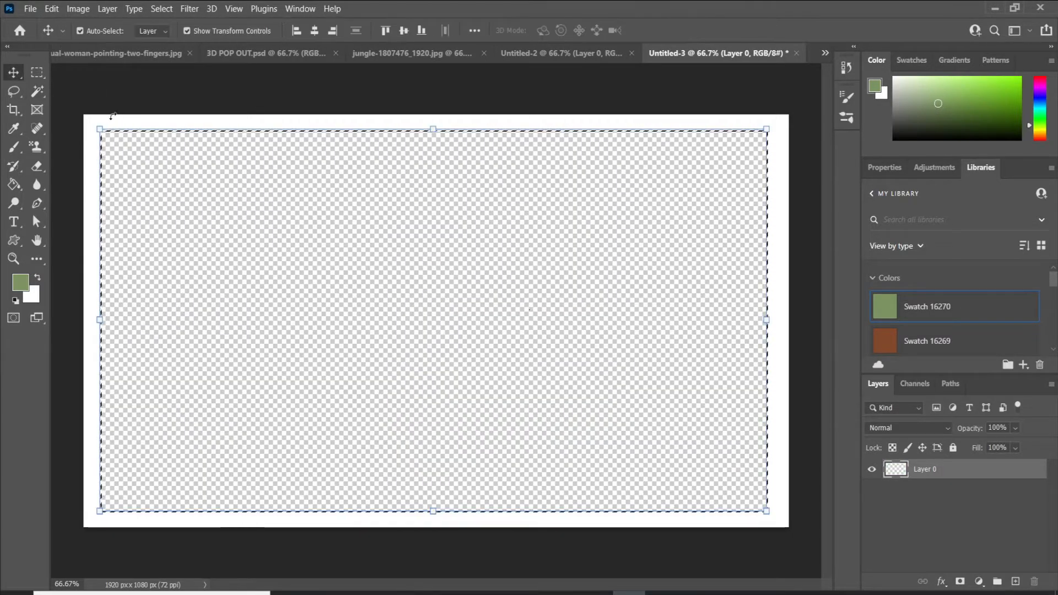
key("ctrl+d")
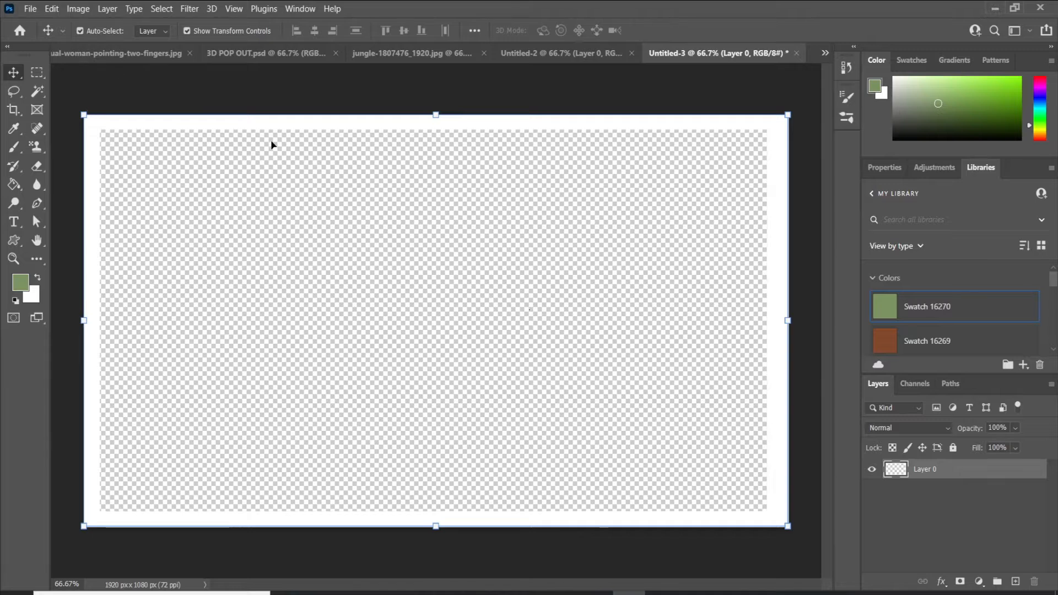
left_click_drag(272, 145, 291, 154)
- Create another new document with the same 1920 × 1080 px size
left_click(28, 9)
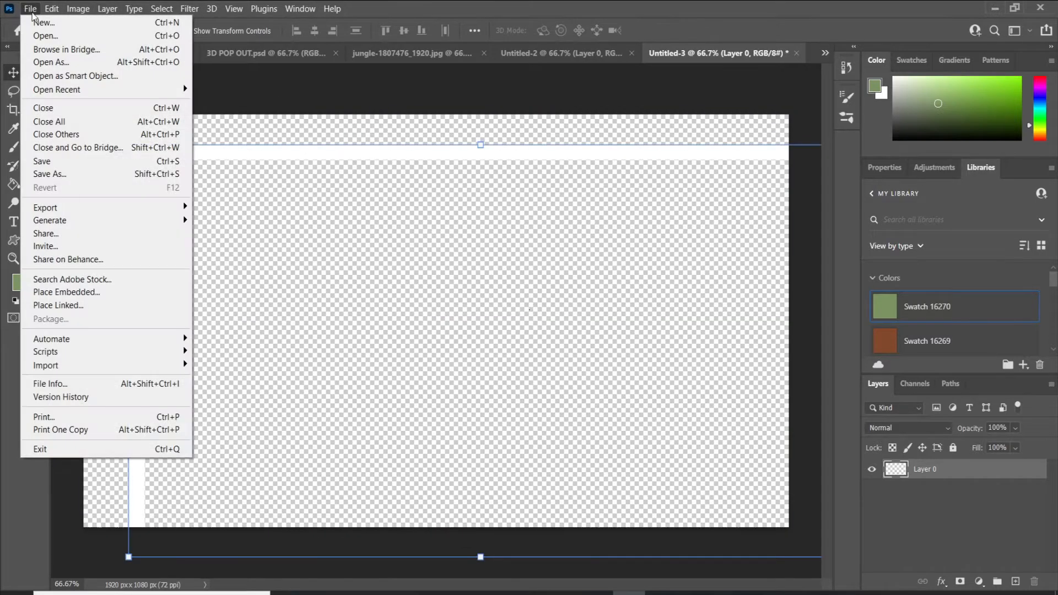
left_click(36, 20)
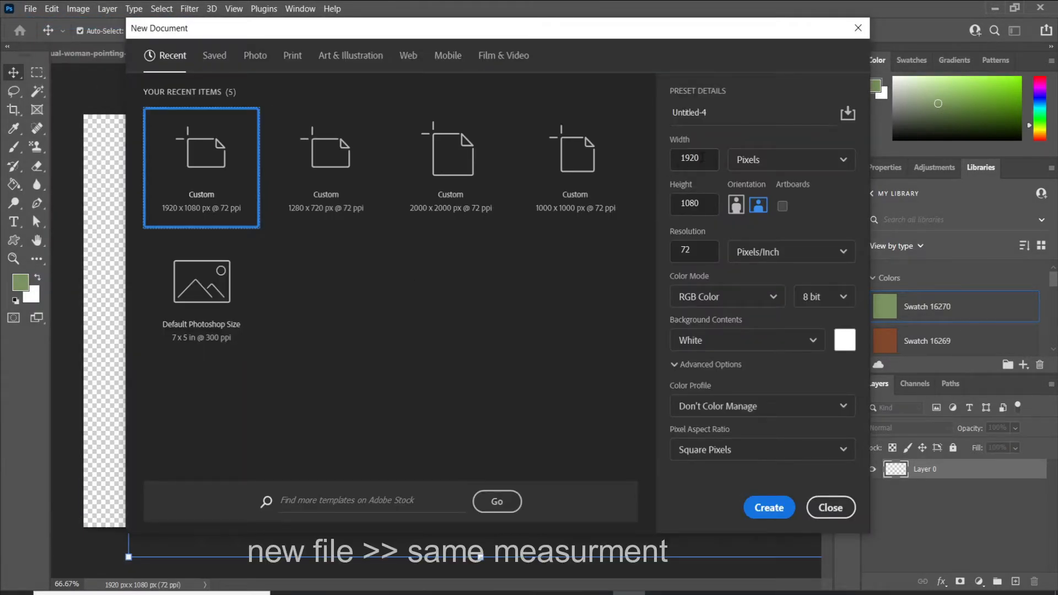
left_click(683, 158)
left_click(769, 507)
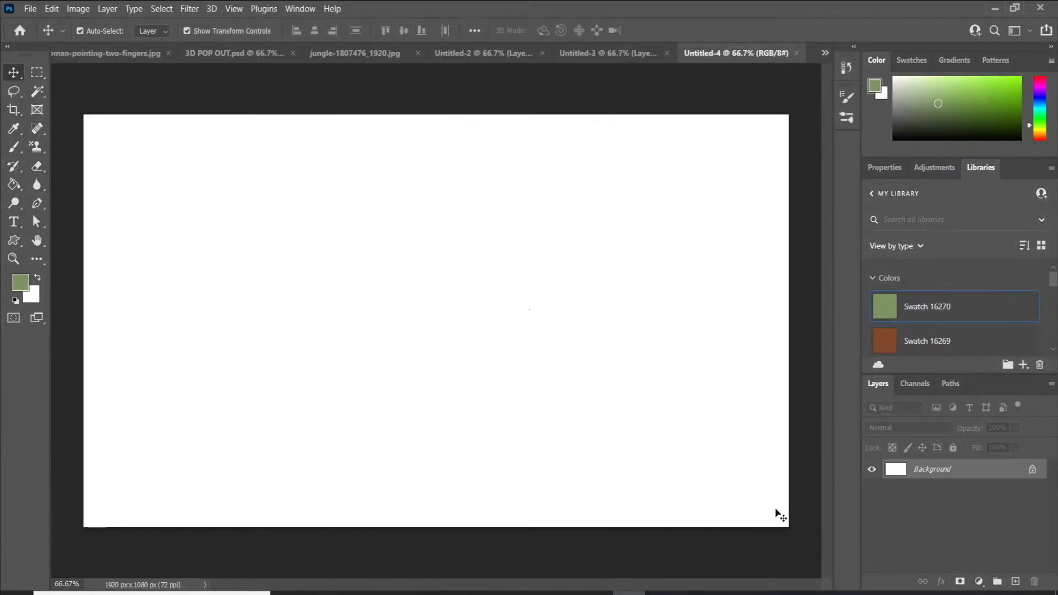
- Fill the whole new canvas with the green foreground color using the Paint Bucket tool
left_click(13, 185)
left_click(68, 196)
left_click(193, 192)
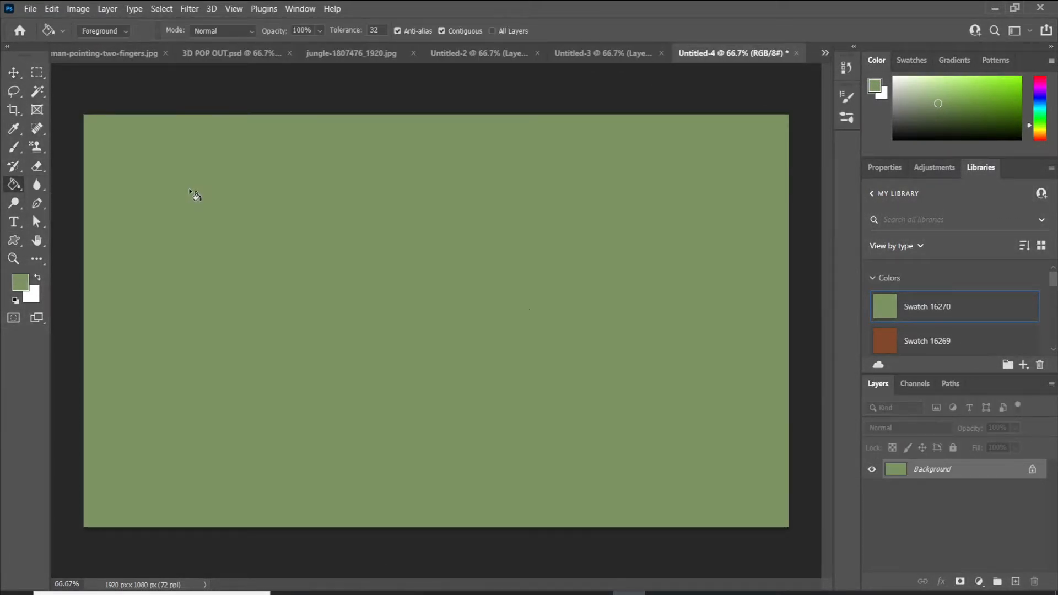
- Convert the locked background of the green Untitled-4 document into an editable layer
left_click(579, 53)
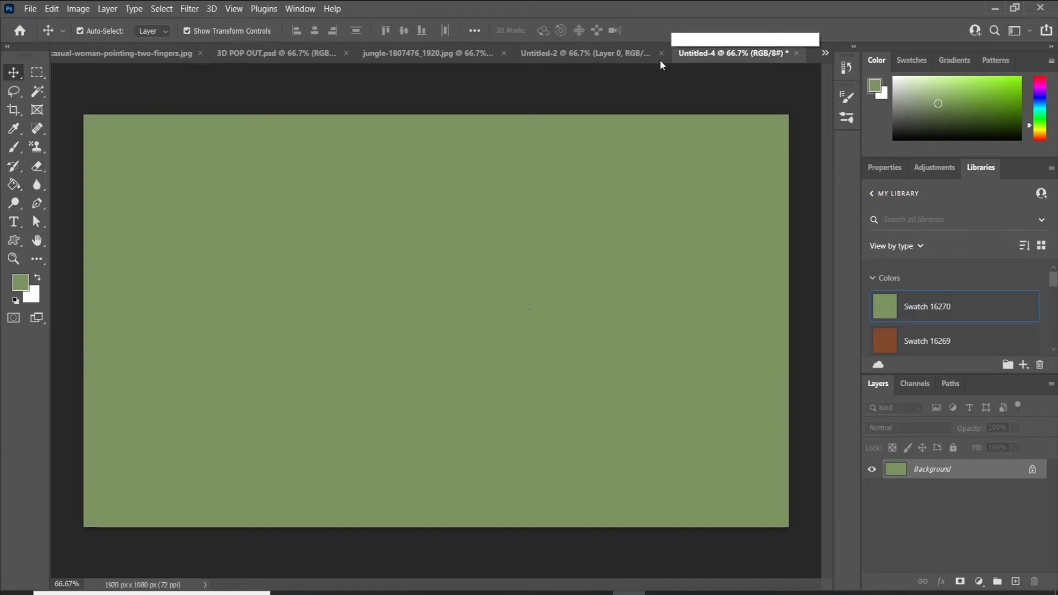
left_click(627, 54)
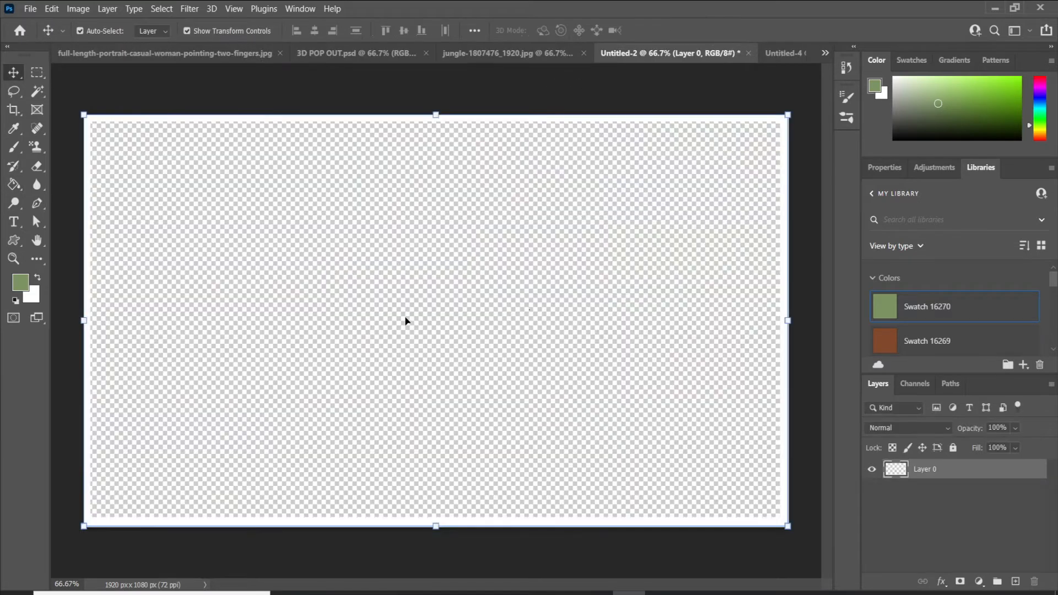
left_click(775, 54)
left_click(1032, 470)
- Copy the white frame from Untitled-2 into Untitled-4 and align it with the edges of the green canvas
left_click(569, 48)
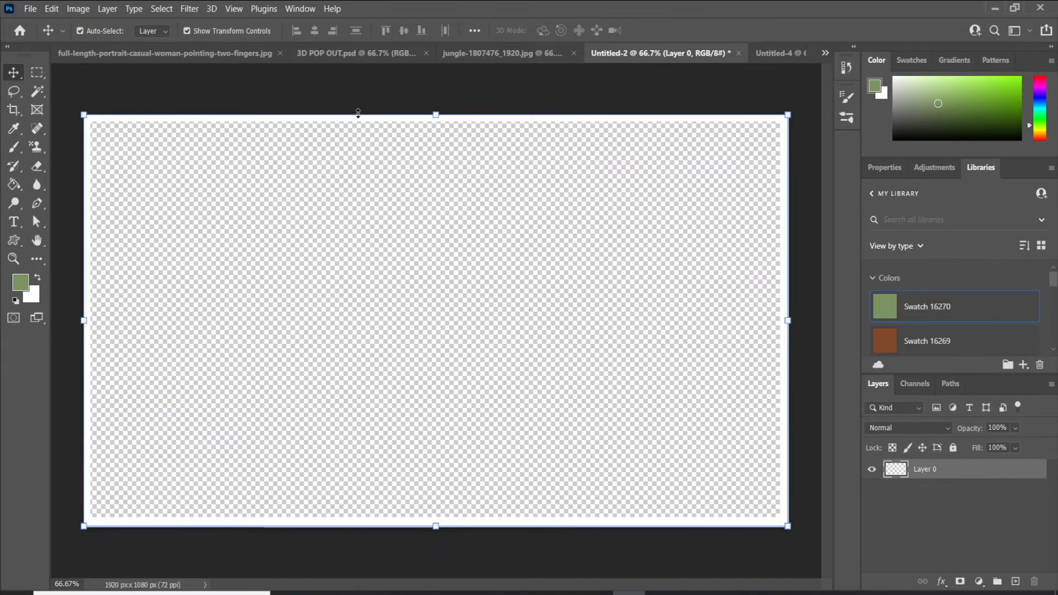
left_click_drag(355, 118, 457, 225)
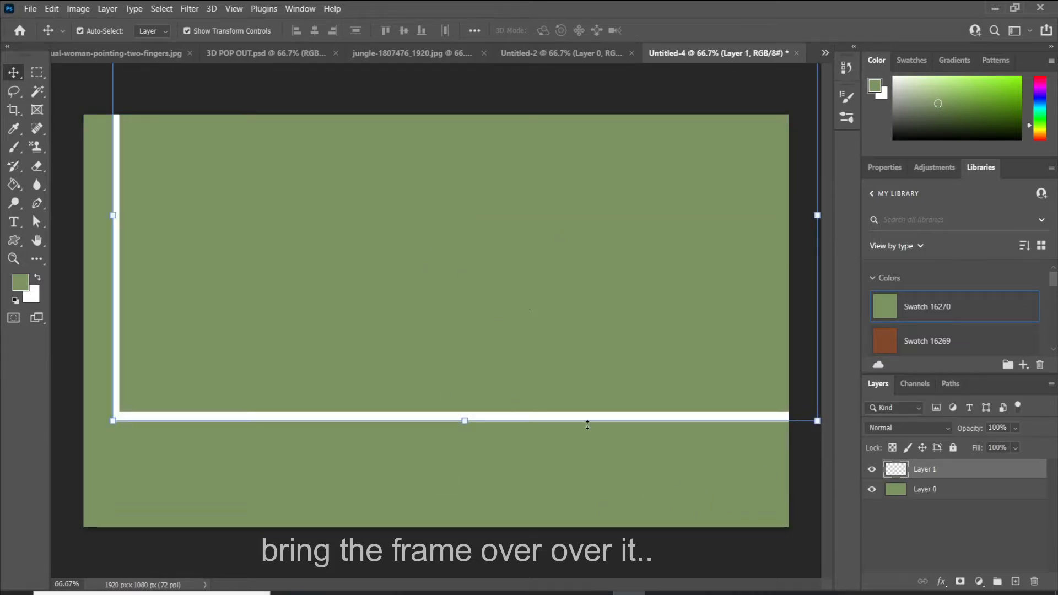
left_click_drag(751, 422, 723, 527)
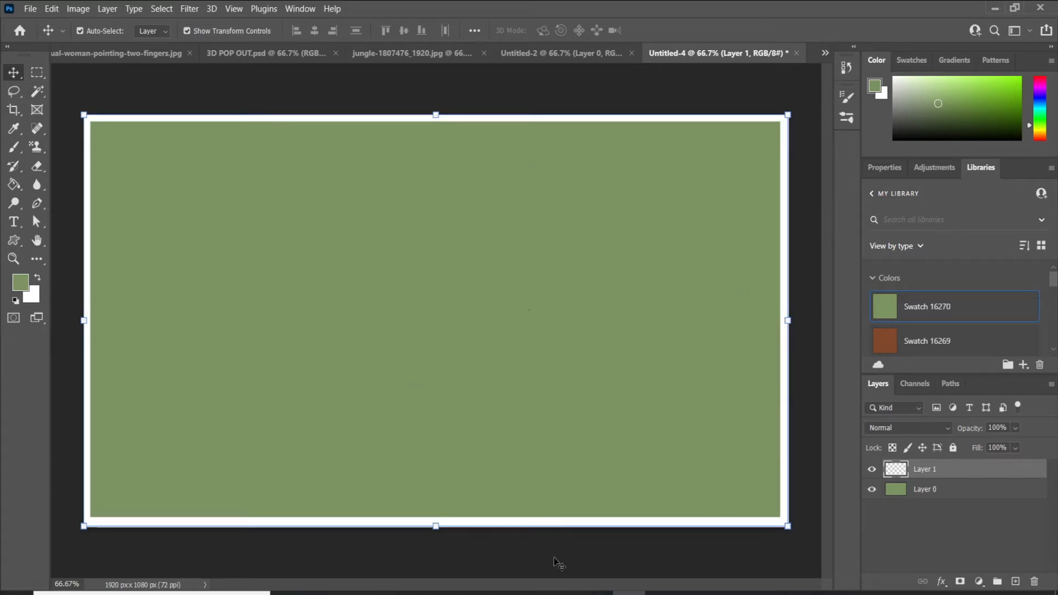
- Copy the jungle photo from jungle-1807476_1920.jpg into Untitled-4 and position it to cover the canvas
left_click(411, 53)
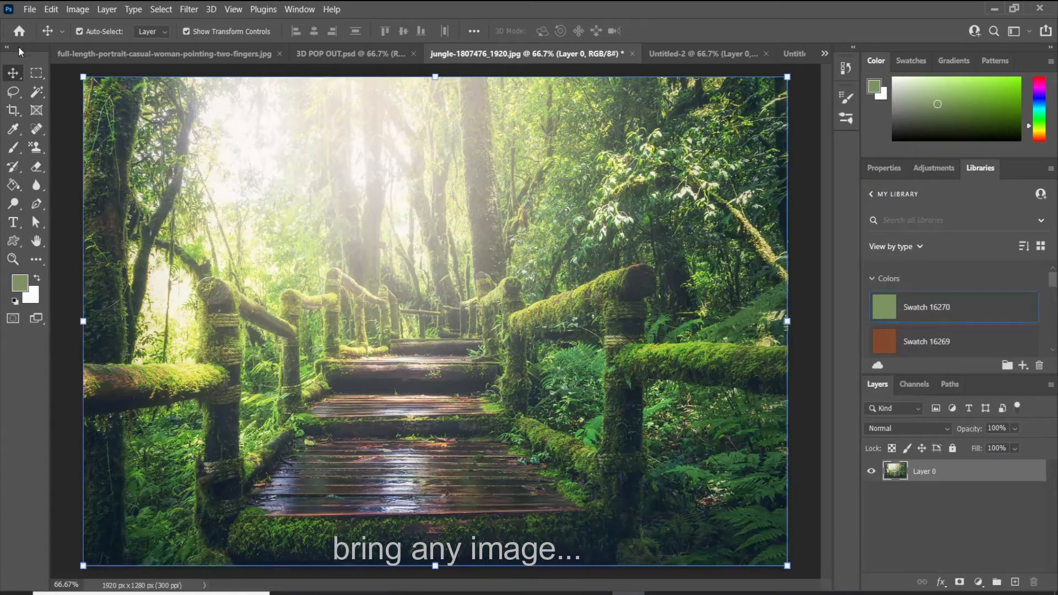
left_click_drag(439, 339, 503, 354)
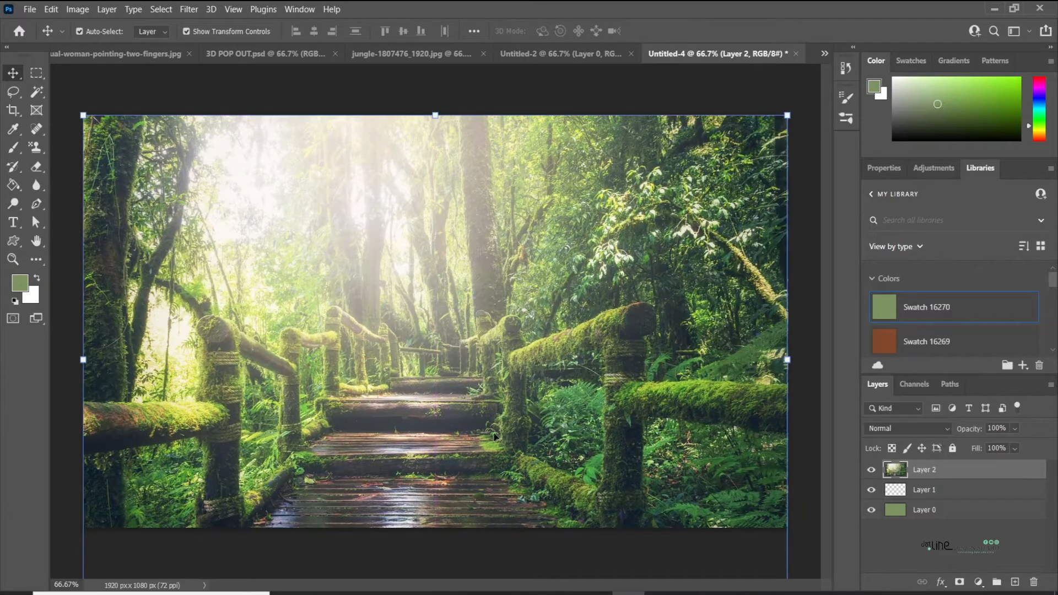
left_click_drag(479, 279, 473, 252)
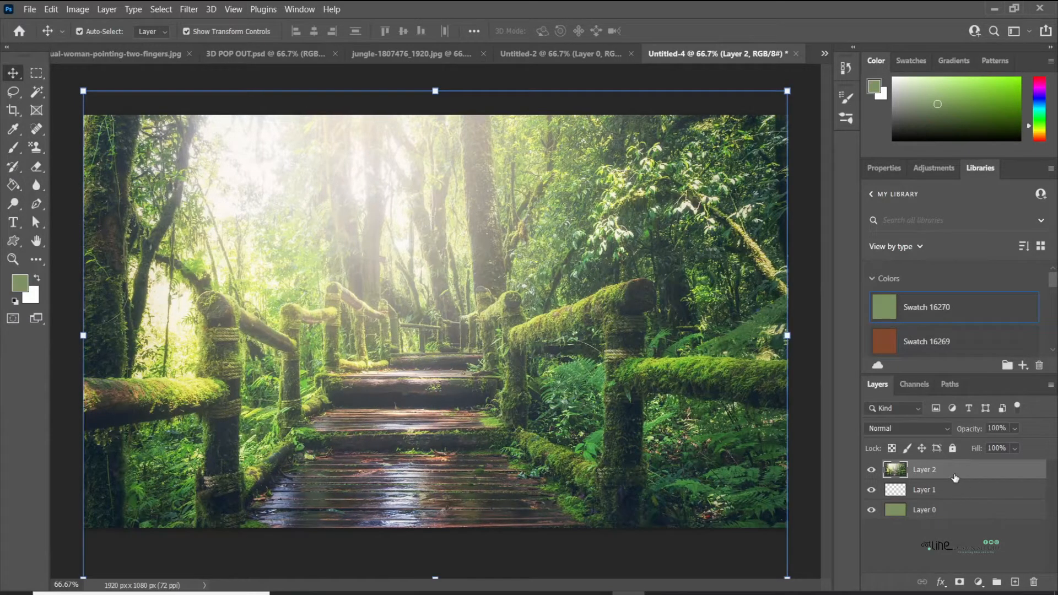
- Move the jungle photo layer below the frame layer and clip it to the green layer
left_click_drag(955, 477, 948, 500)
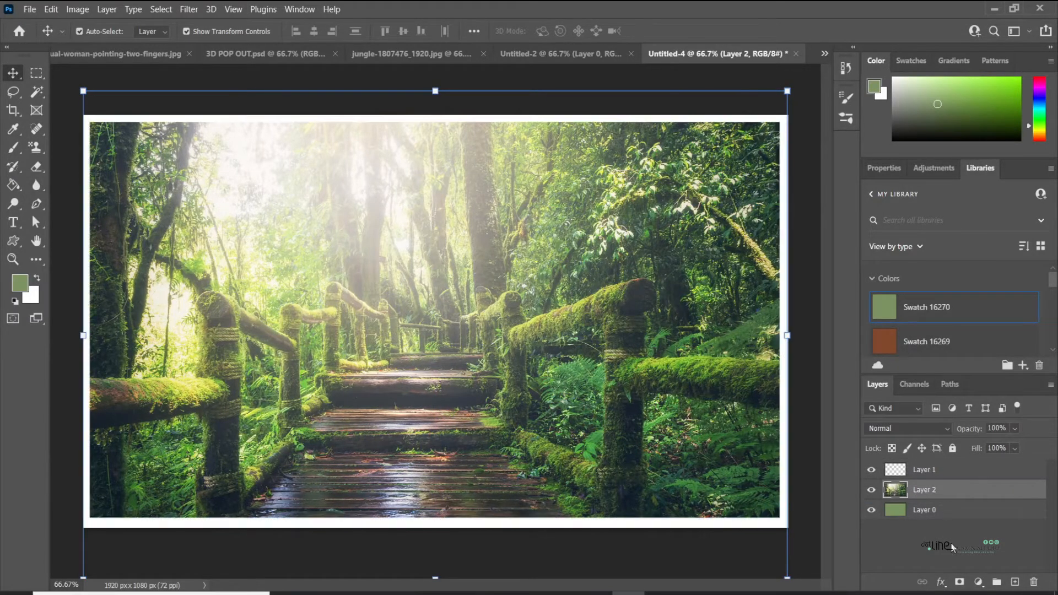
right_click(949, 492)
left_click(789, 263)
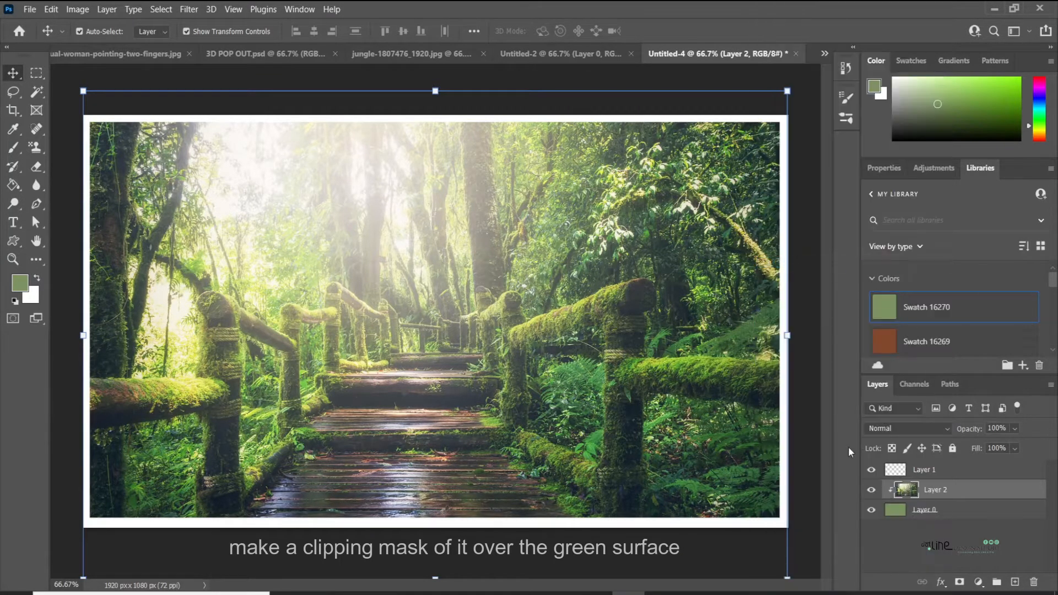
- Scale down the frame, photo and green layers together and move them toward the upper middle of the canvas
left_click(937, 511)
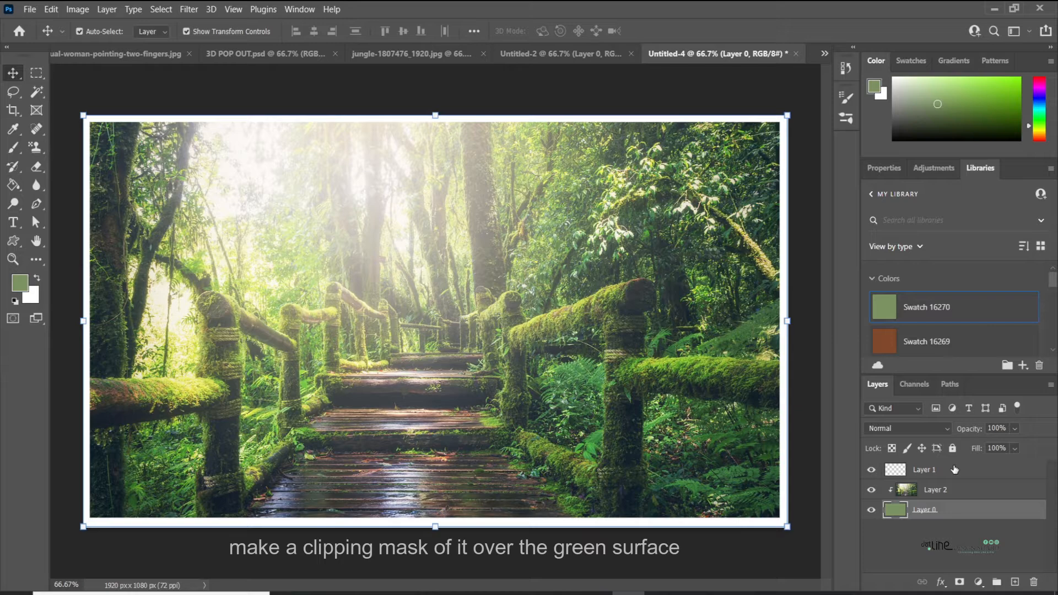
left_click(942, 475, "shift")
left_click(785, 93)
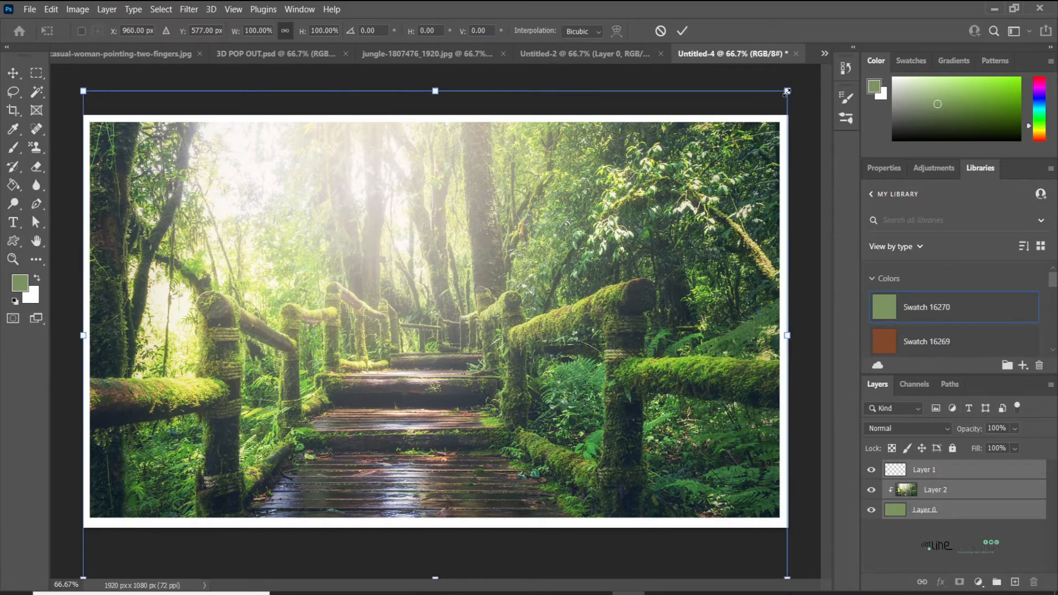
left_click_drag(787, 91, 727, 176)
left_click_drag(645, 319, 614, 269)
left_click(682, 31)
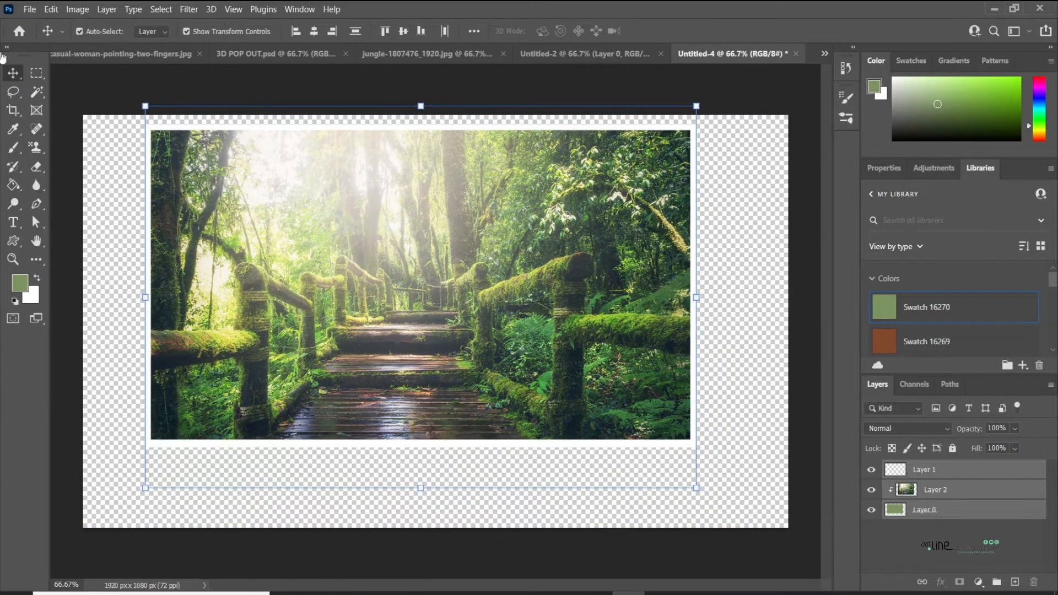
- Create a new 1920 × 1080 px document at 72 ppi for the gradient backdrop
left_click(30, 10)
left_click(34, 21)
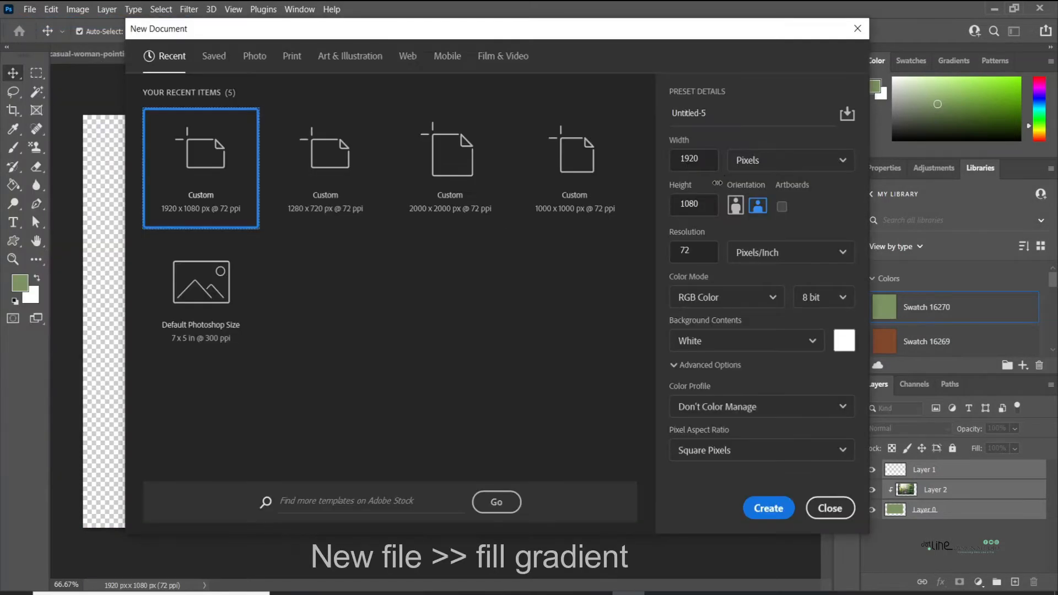
left_click_drag(698, 159, 687, 159)
key("Tab")
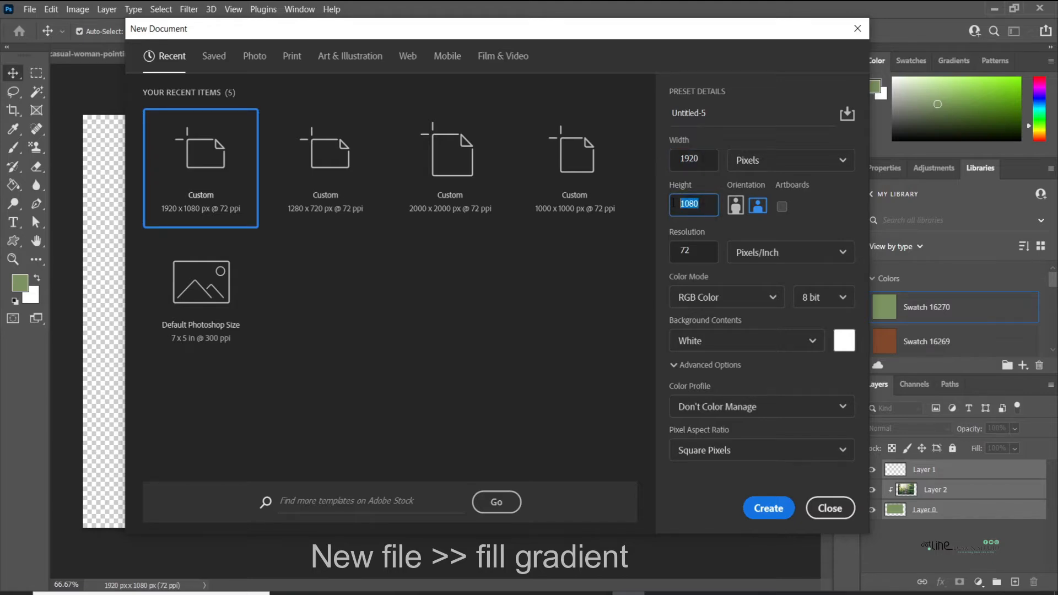
left_click(769, 507)
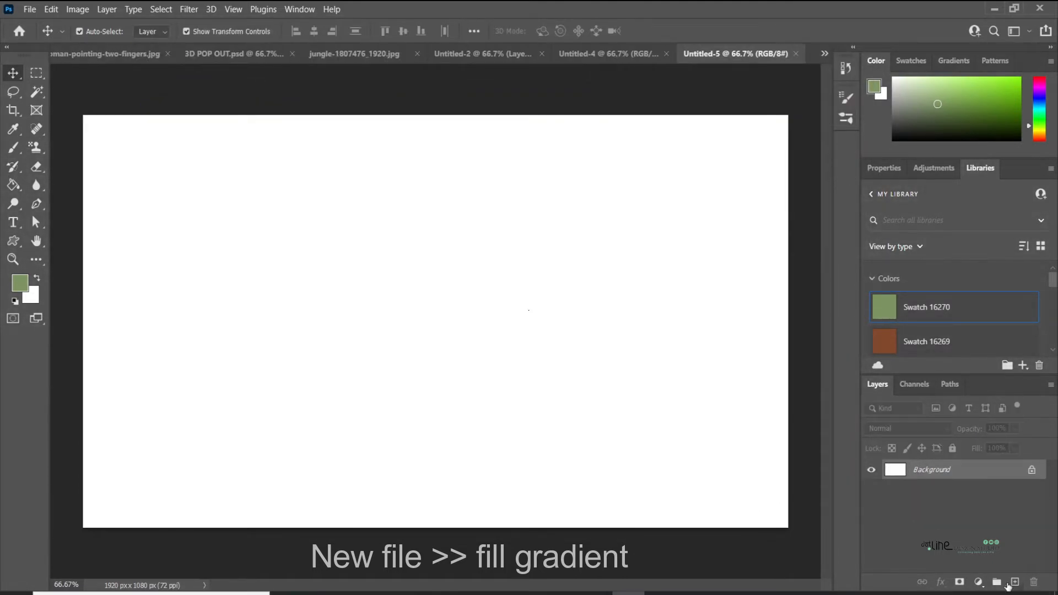
- Add a linear green-to-transparent Gradient Fill layer with a 90° angle and 100% scale
left_click(978, 582)
left_click(974, 344)
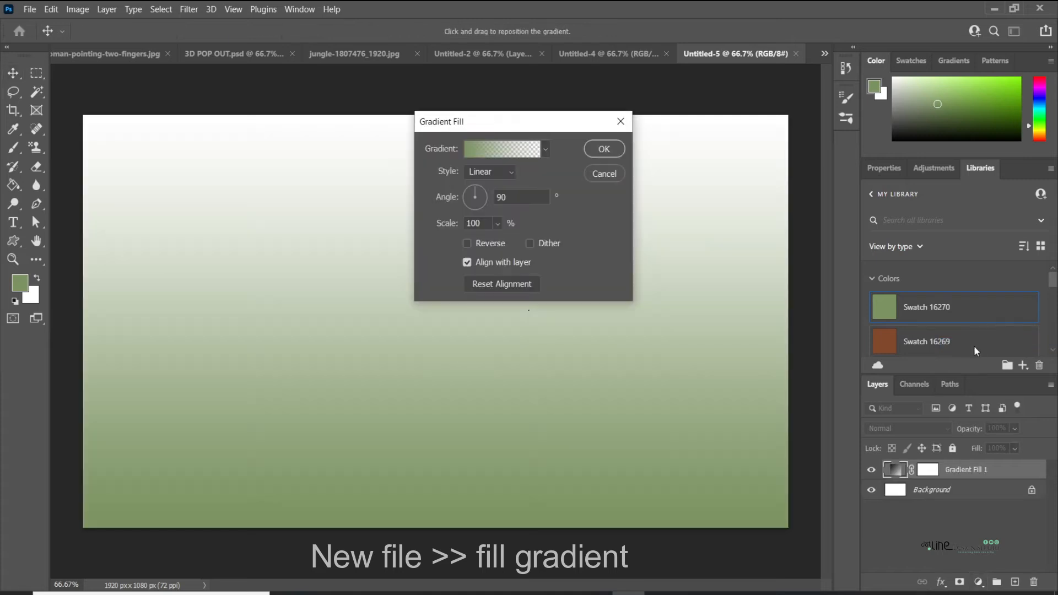
key("Return")
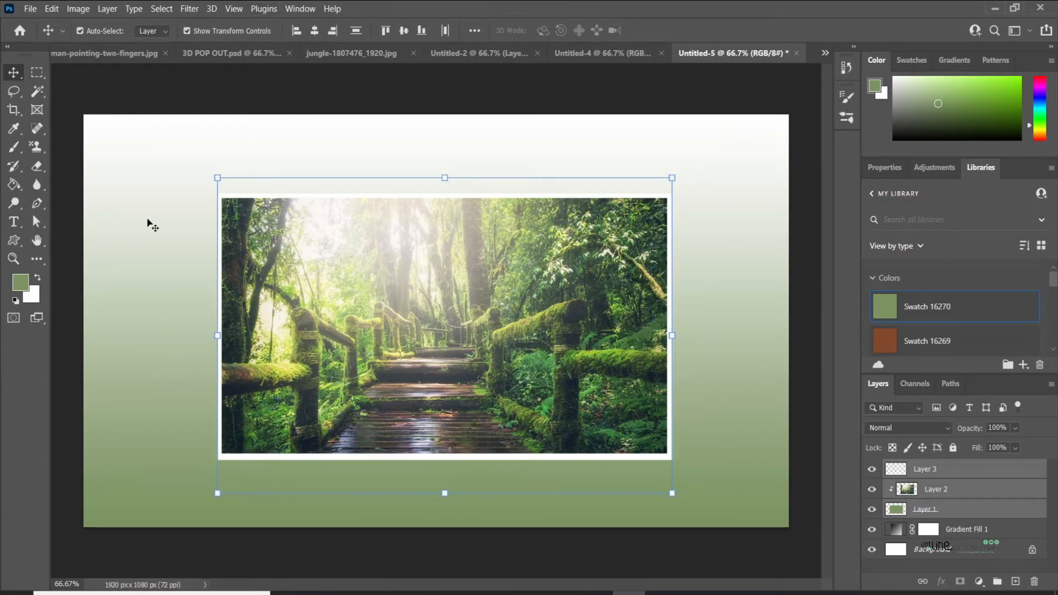
- Skew the frame, photo and green layers together into a tilted perspective shape with a slanted lower edge and a widened lower right corner
left_click(51, 8)
mouse_move(82, 318)
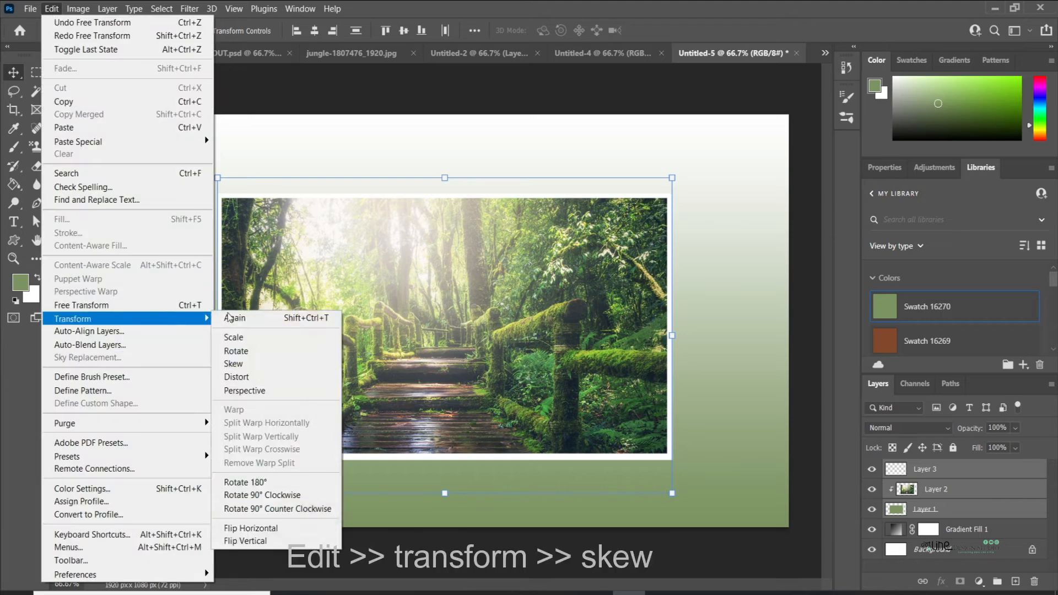
left_click(232, 366)
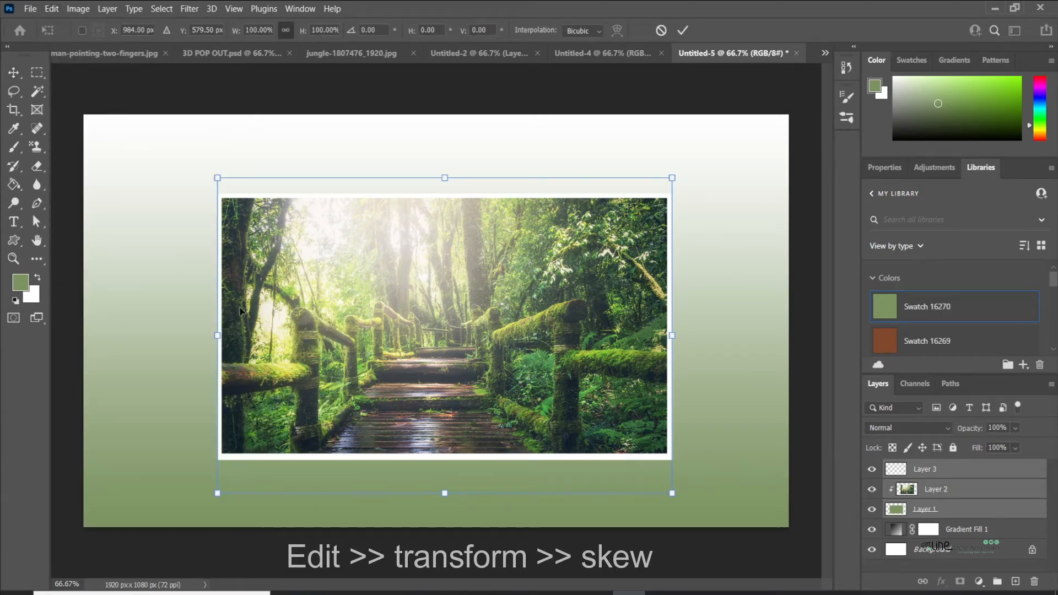
left_click_drag(673, 494, 673, 433)
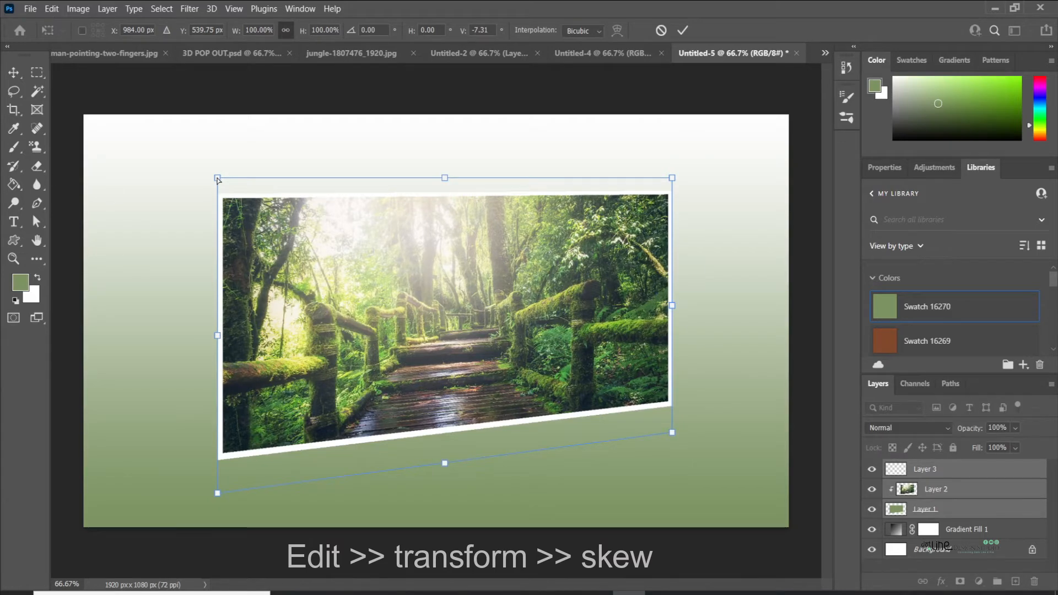
left_click_drag(218, 179, 169, 195)
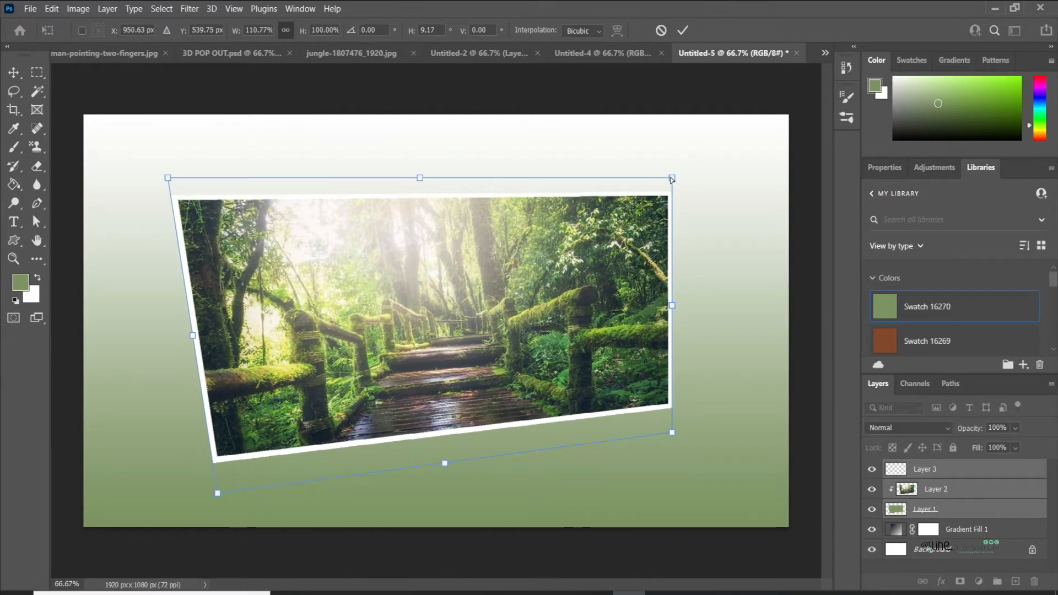
left_click_drag(672, 179, 582, 192)
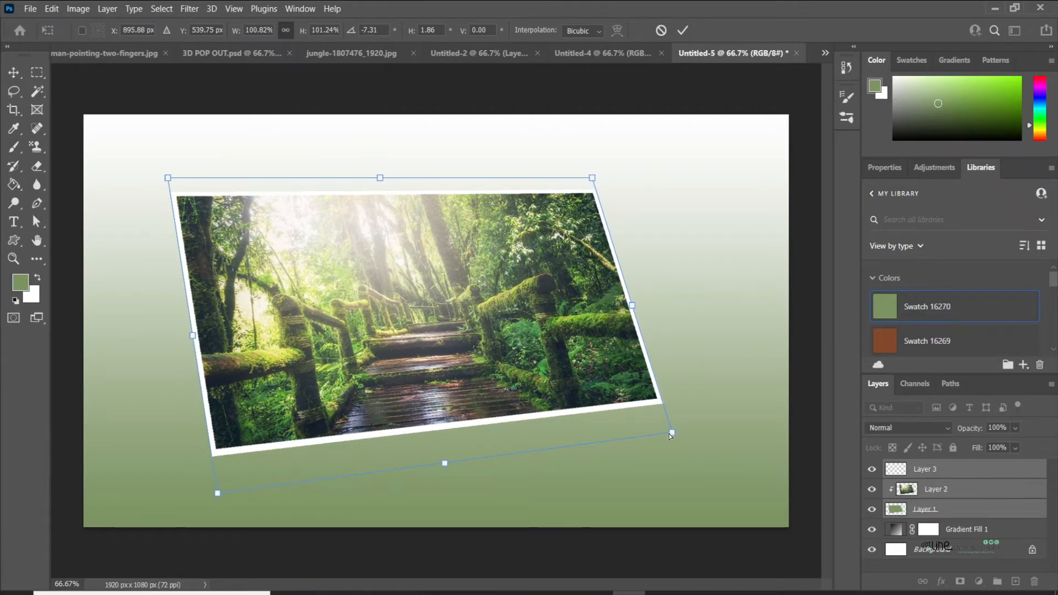
left_click_drag(670, 435, 731, 427)
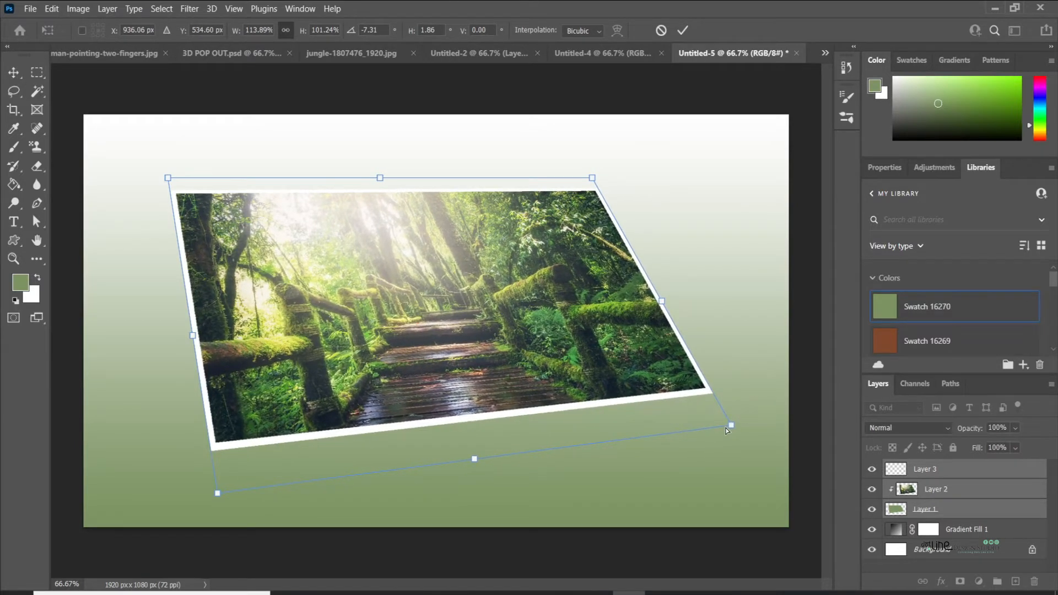
left_click(682, 30)
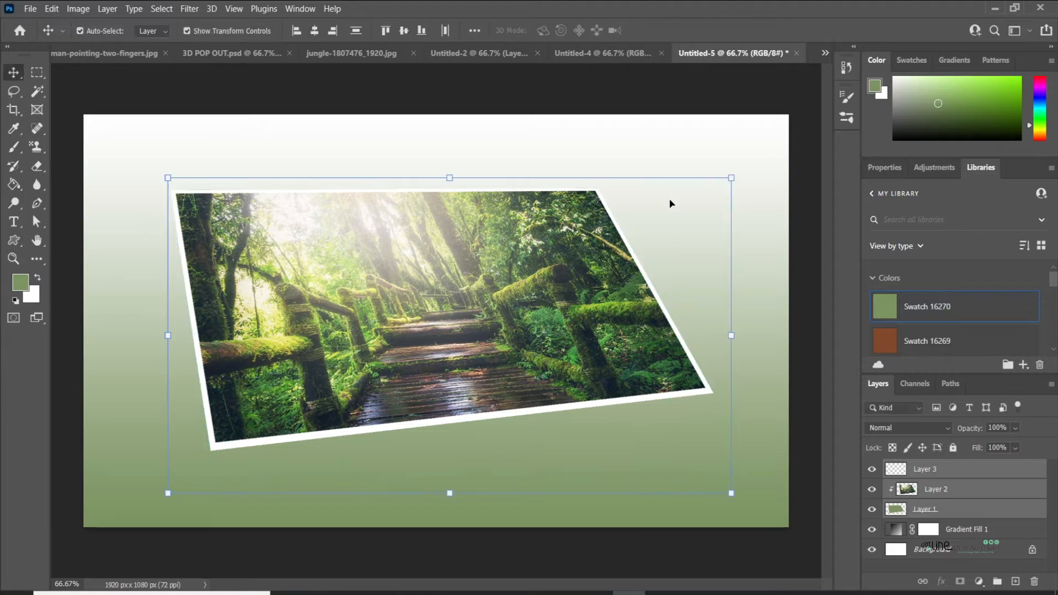
- Scale down the skewed photo group slightly and shift it a little up and to the left on the gradient
left_click_drag(731, 493, 681, 448)
left_click(683, 31)
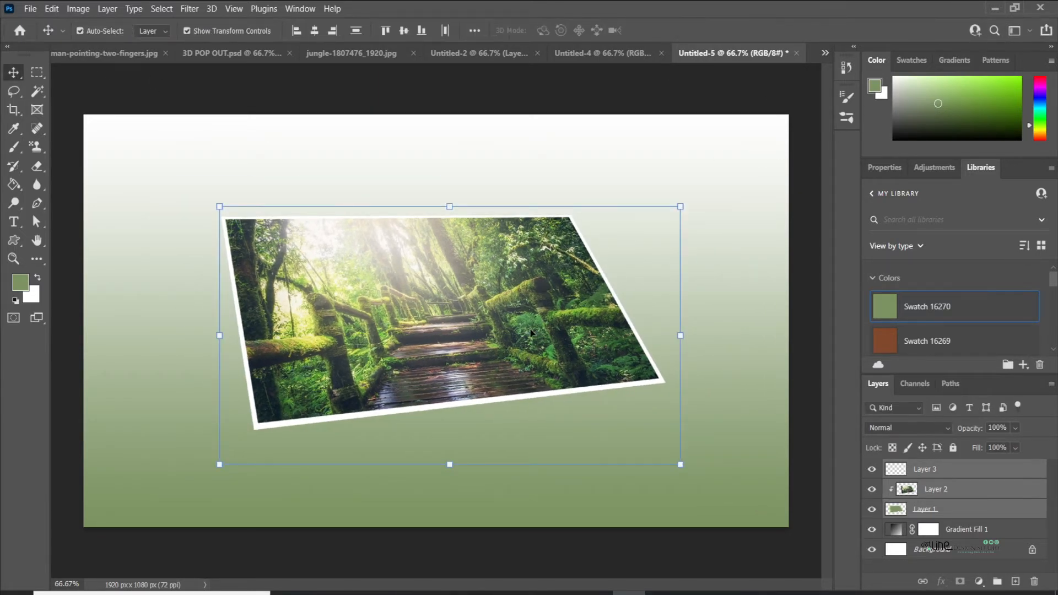
left_click_drag(530, 333, 513, 325)
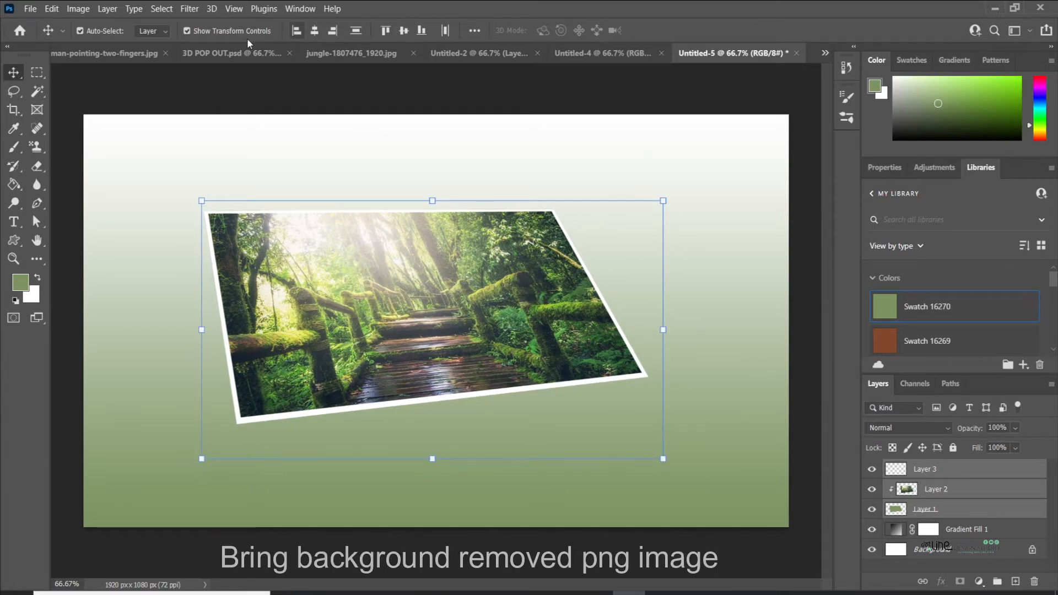
- Bring the cut-out woman from full-length-portrait-casual-woman-pointing-two-fingers.jpg into the Untitled-5 gradient document as the uppermost layer
key("ctrl+Tab")
left_click(322, 239)
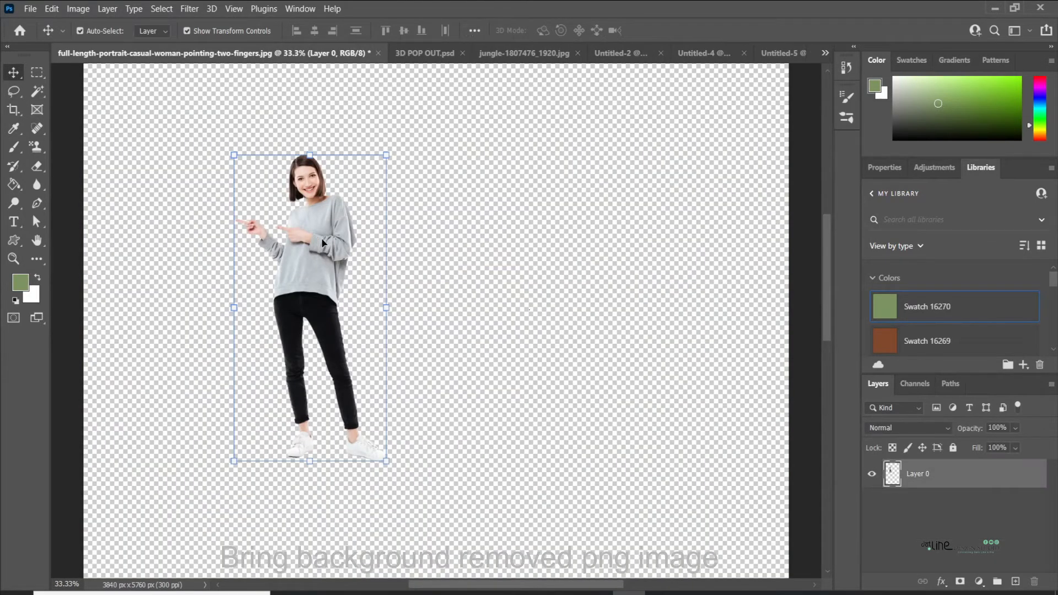
left_click(795, 52)
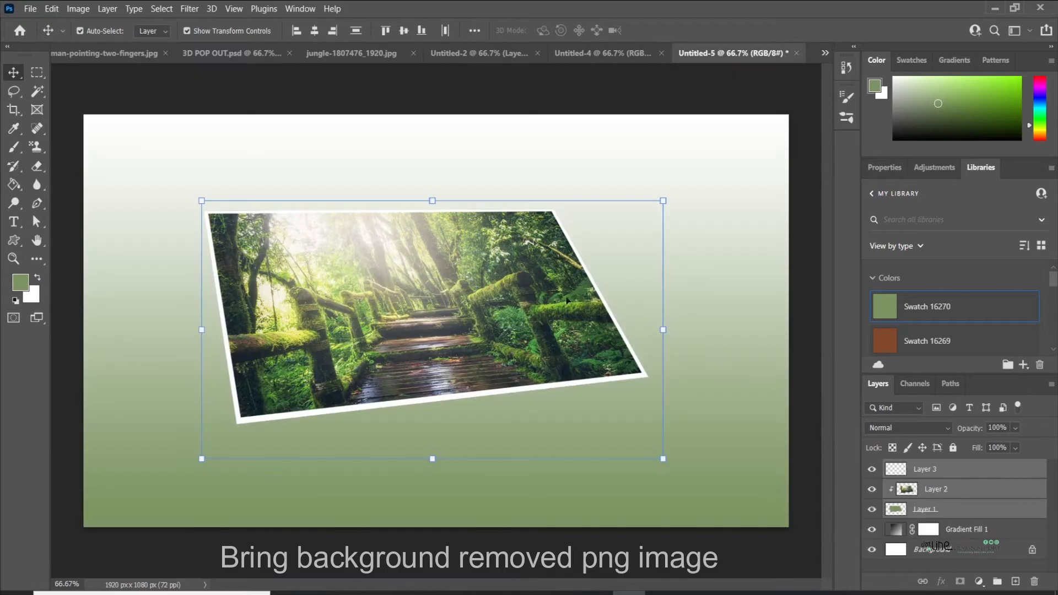
left_click_drag(558, 354, 557, 354)
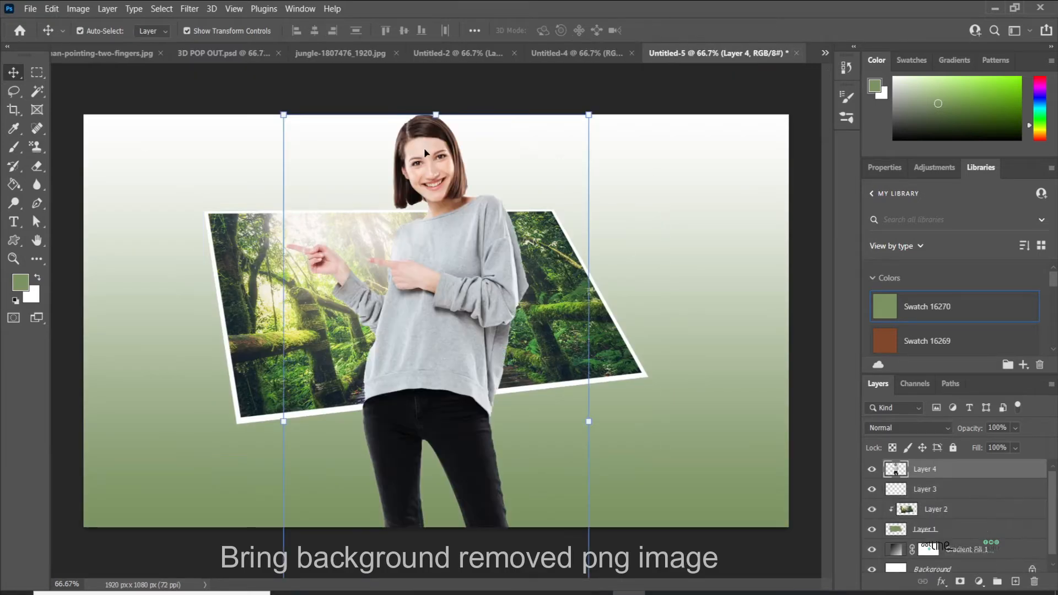
- Scale the woman to 46.67%, rotate her 2.52° and place her so her shoes extend below the frame's lower edge
left_click_drag(283, 114, 357, 264)
left_click_drag(434, 374, 434, 242)
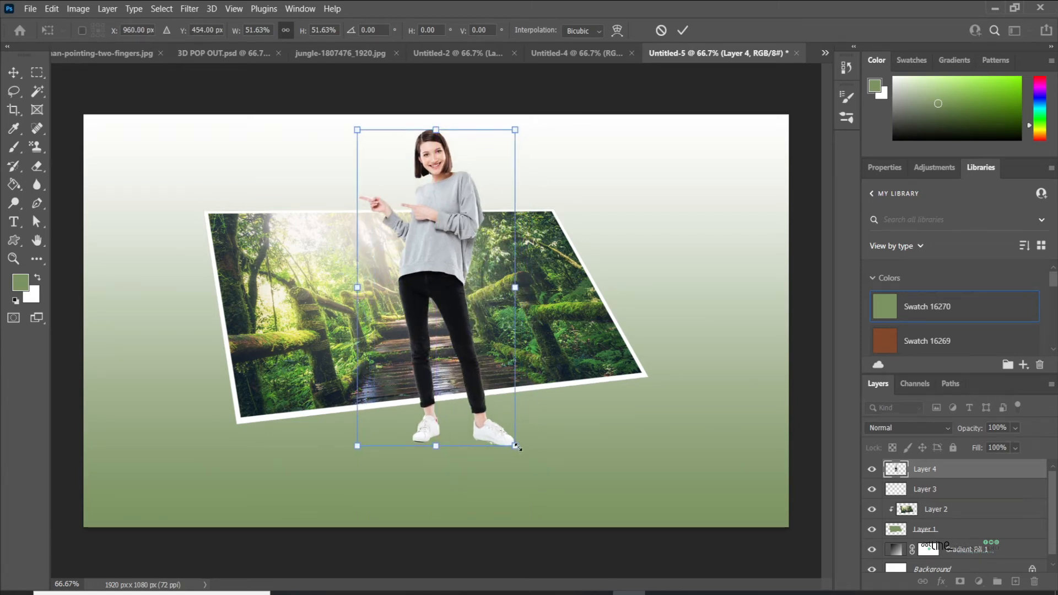
left_click_drag(516, 446, 542, 426)
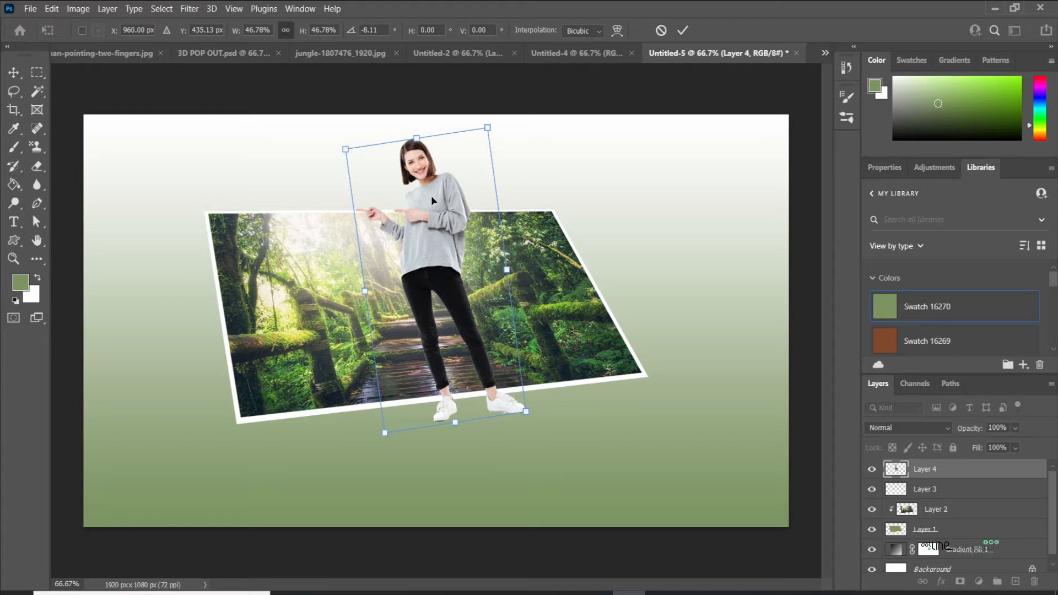
left_click_drag(431, 193, 437, 203)
left_click_drag(490, 139, 492, 140)
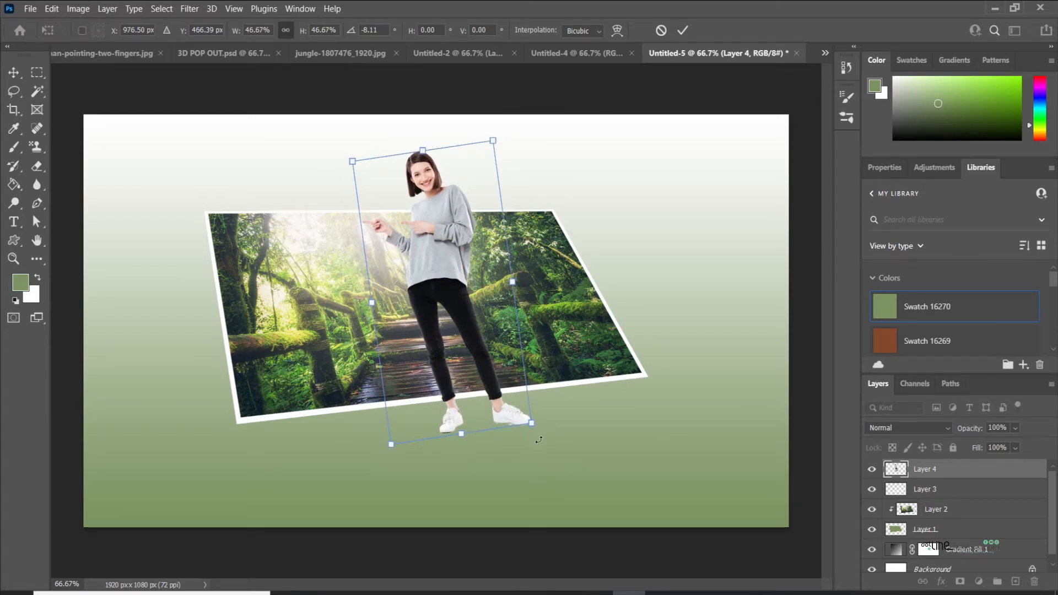
left_click_drag(538, 440, 515, 449)
left_click_drag(454, 311, 453, 304)
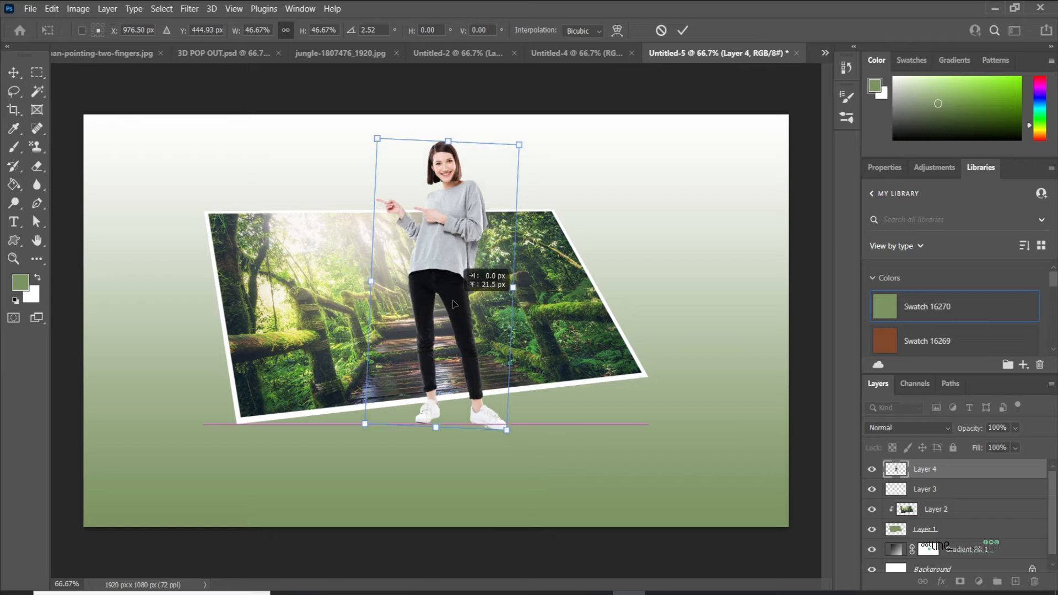
key("ctrl+z")
key("ctrl+z")
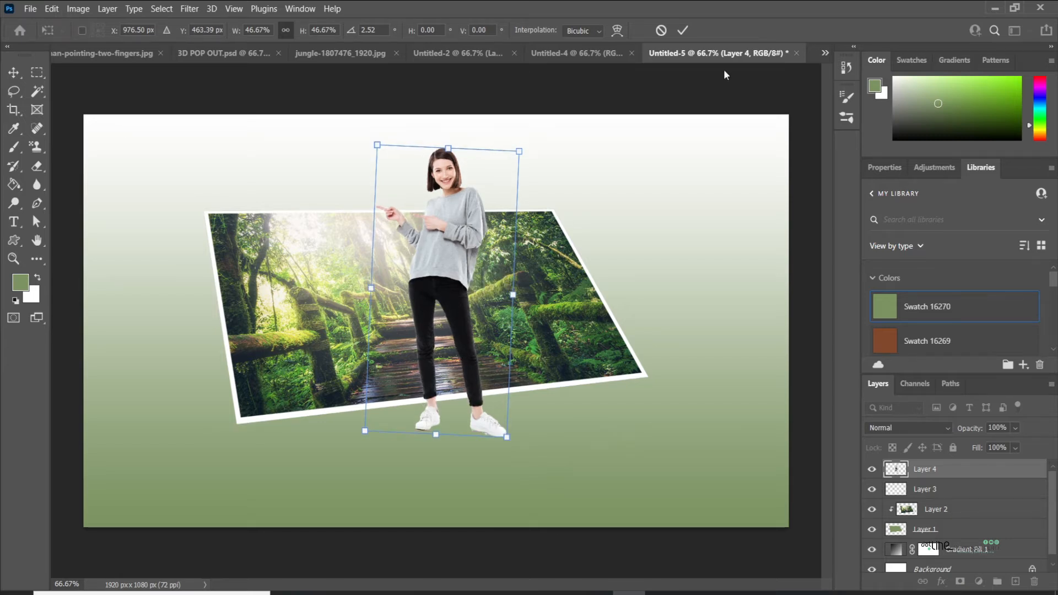
left_click(682, 30)
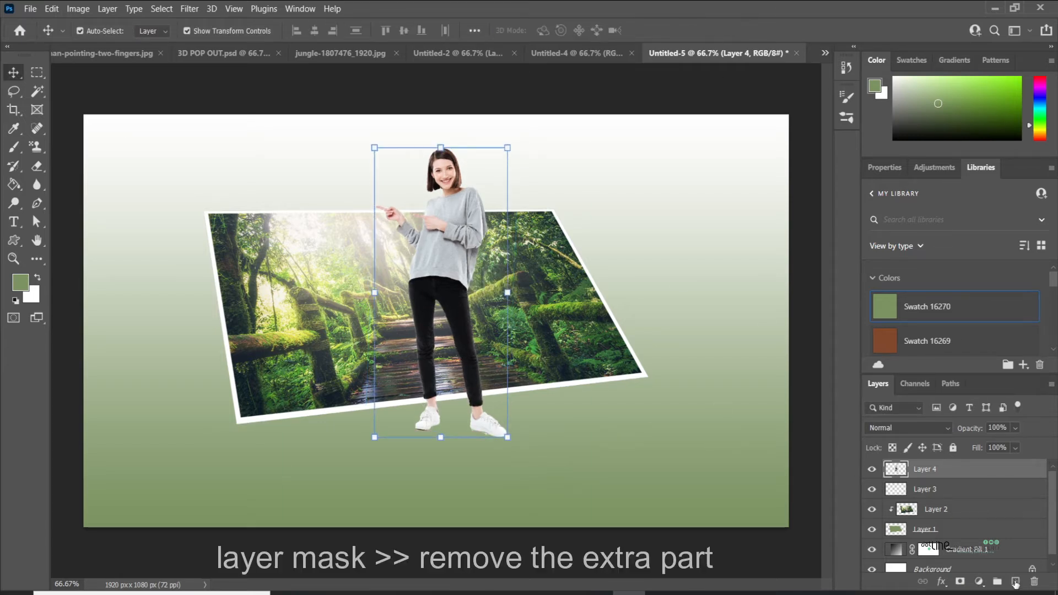
- Add a layer mask to the woman and paint out her shoes and ankles below the frame with a black 60 px brush
left_click(961, 581)
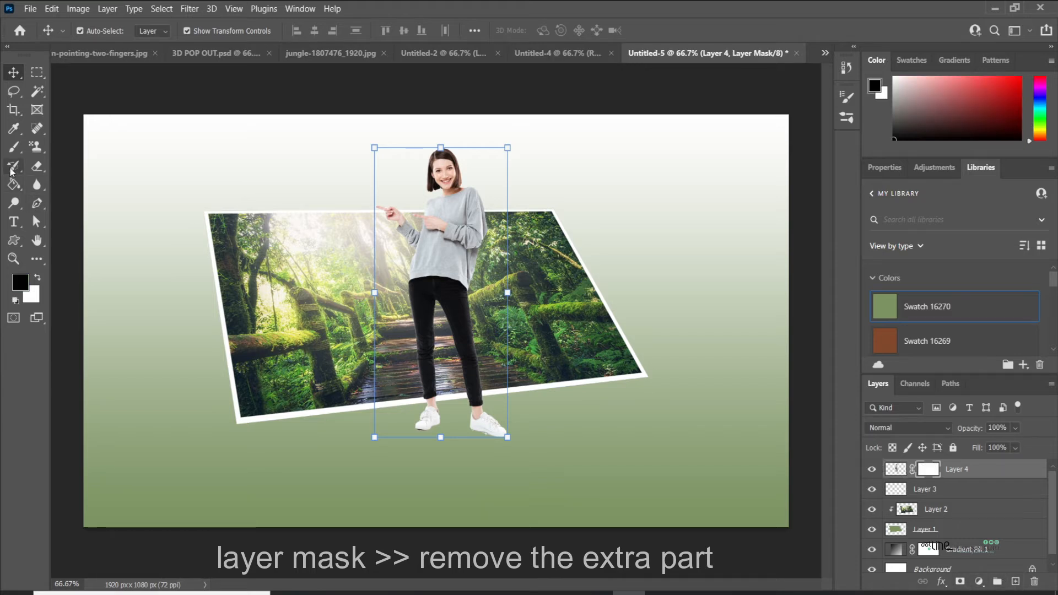
right_click(14, 147)
left_click(61, 145)
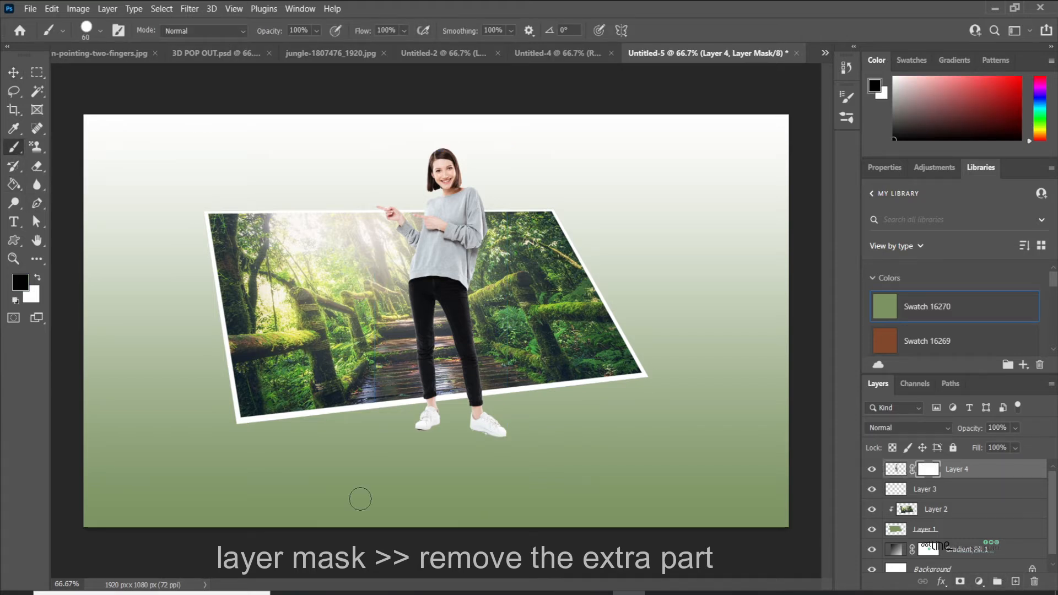
mouse_move(508, 429)
left_mouse_down()
mouse_move(419, 427)
mouse_move(506, 408)
mouse_move(477, 413)
left_mouse_up()
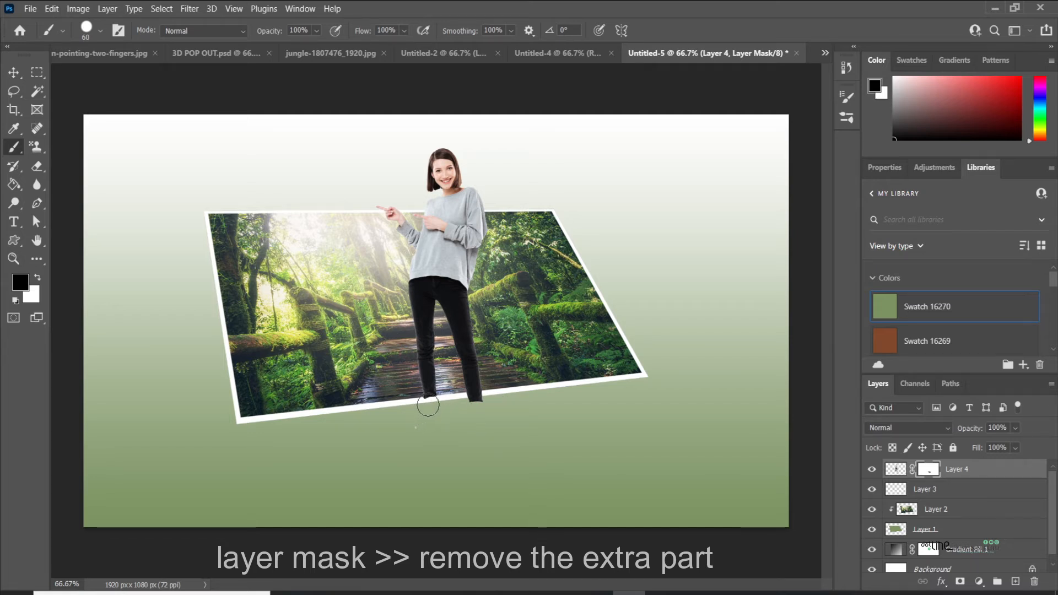
mouse_move(425, 408)
left_mouse_down()
mouse_move(517, 401)
mouse_move(434, 410)
left_mouse_up()
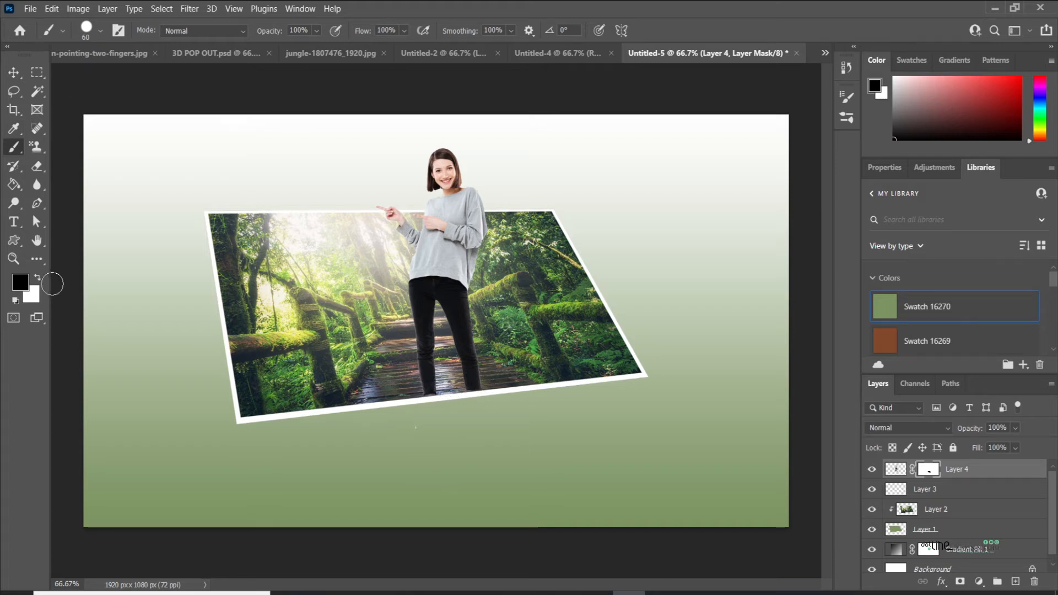
key("x")
left_click(12, 73)
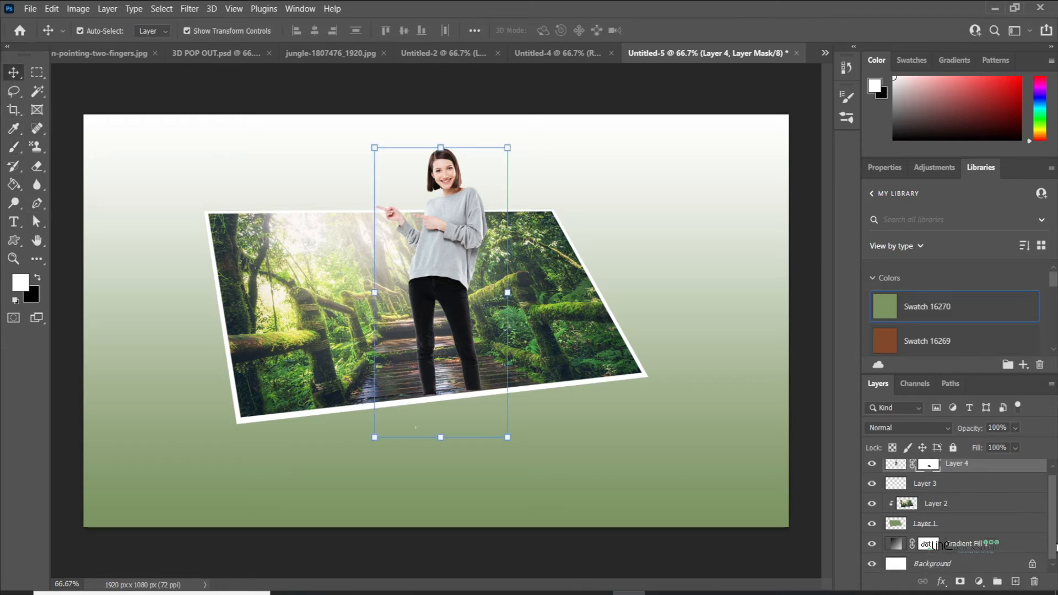
- Add a new empty layer for the shadow and place it directly below the woman's layer
scroll(1054, 529, "up", 1)
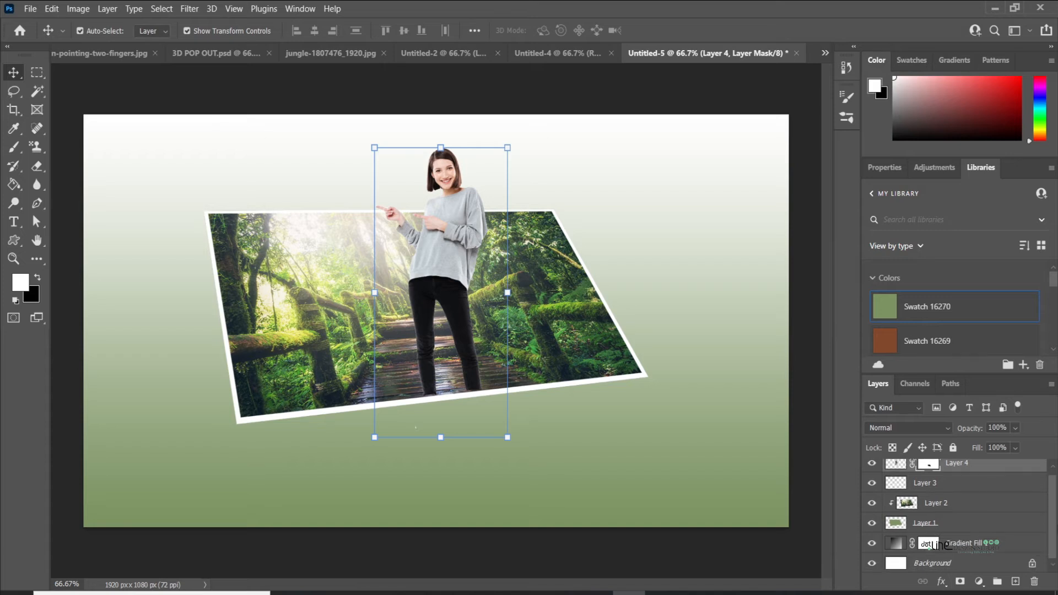
scroll(889, 492, "down", 1)
left_click(872, 483)
left_click(871, 484)
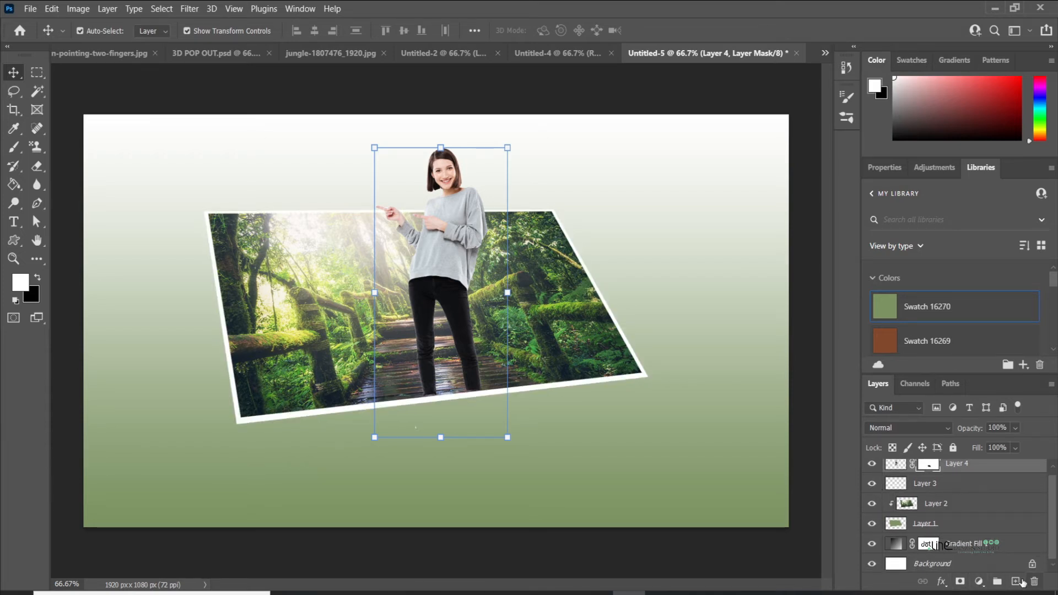
left_click(1015, 581)
left_click_drag(963, 472, 961, 499)
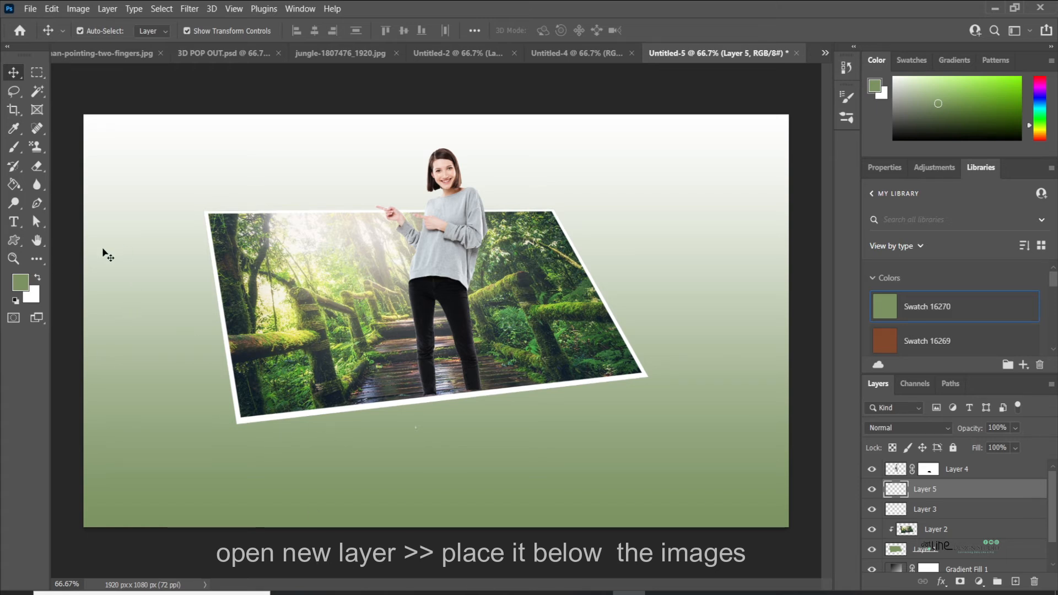
- Set up the Brush tool with foreground color #070707, 49% opacity and 51% flow
right_click(14, 146)
left_click(61, 146)
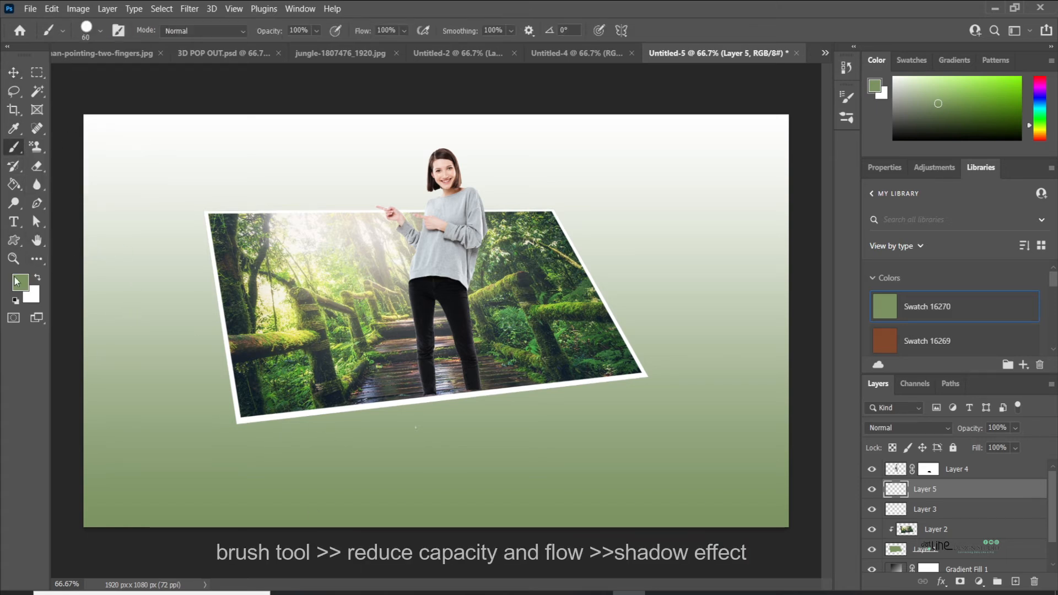
left_click(19, 286)
left_click(353, 299)
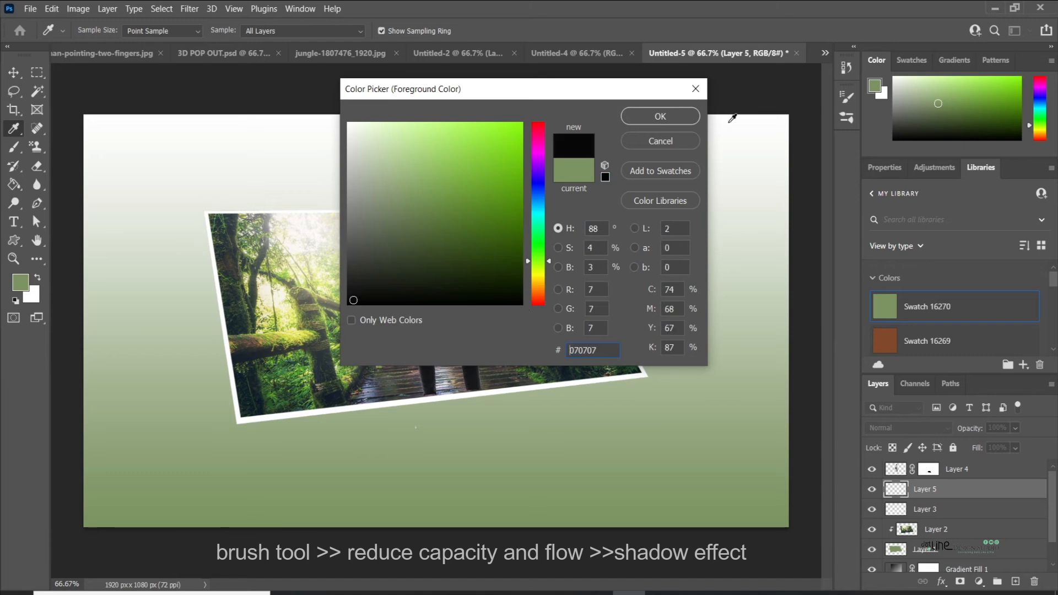
left_click(660, 119)
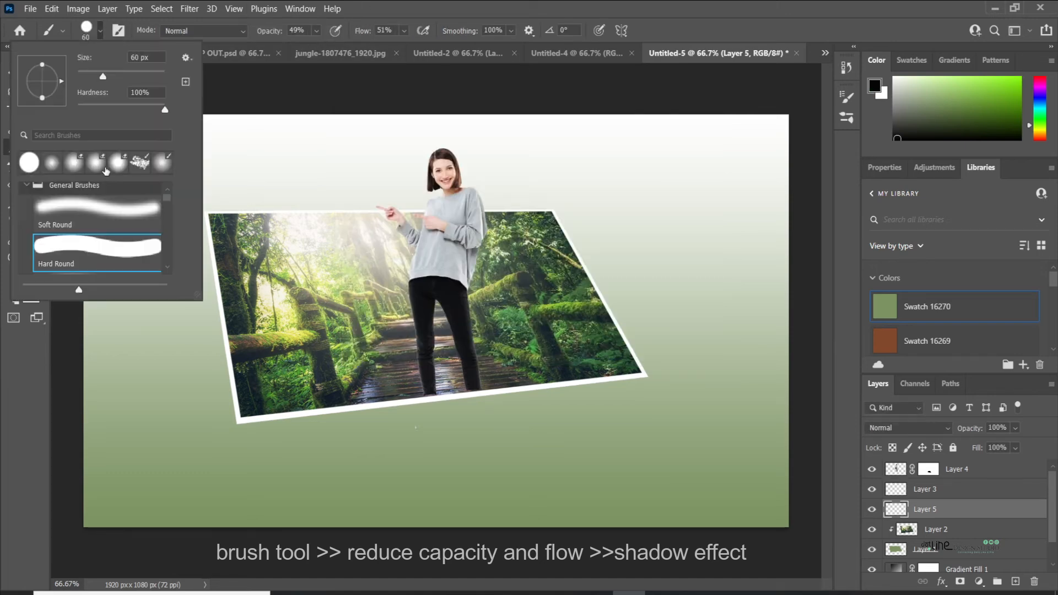
- Change the brush tip to Soft Round at 60 px with 0% hardness
left_click(104, 169)
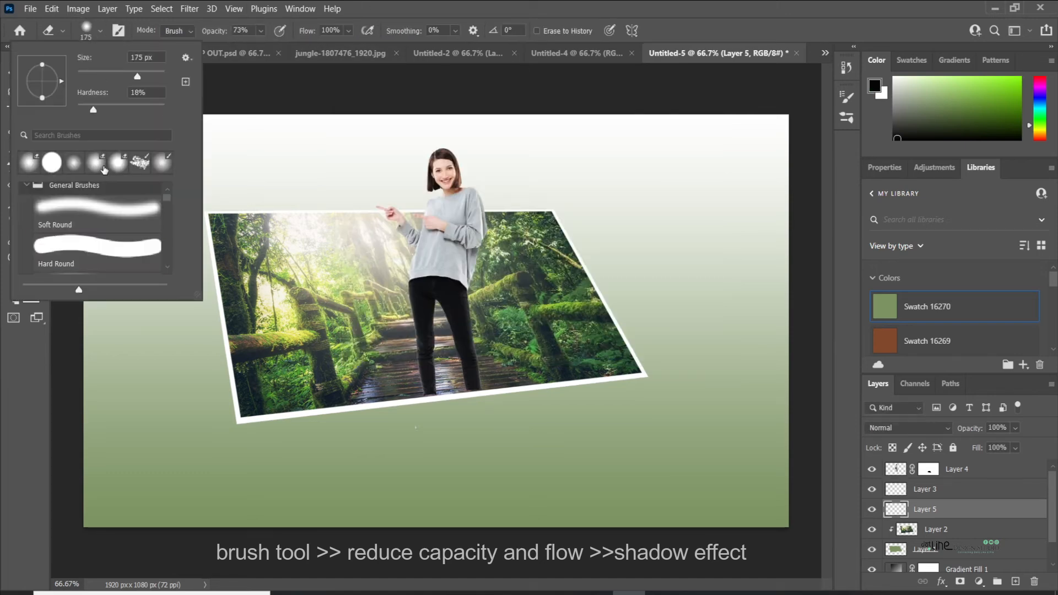
key("Escape")
left_click(63, 32)
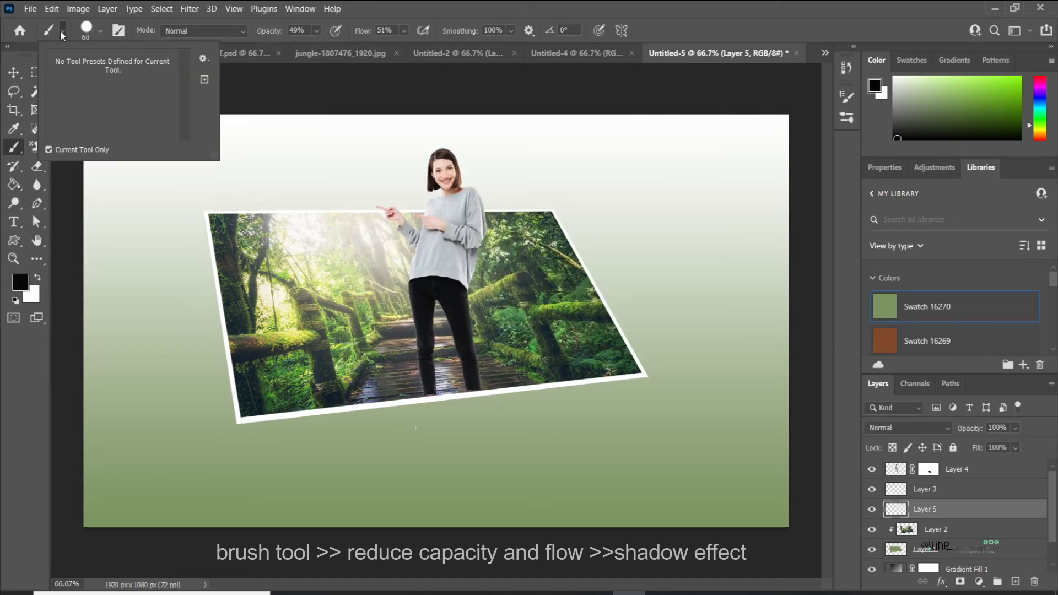
left_click(9, 413)
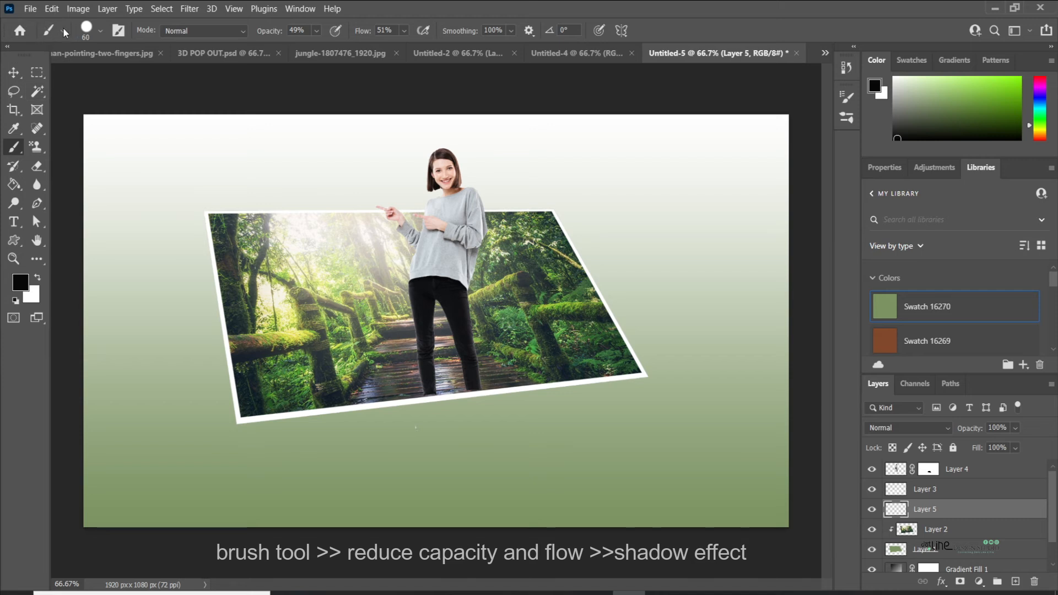
left_click(100, 31)
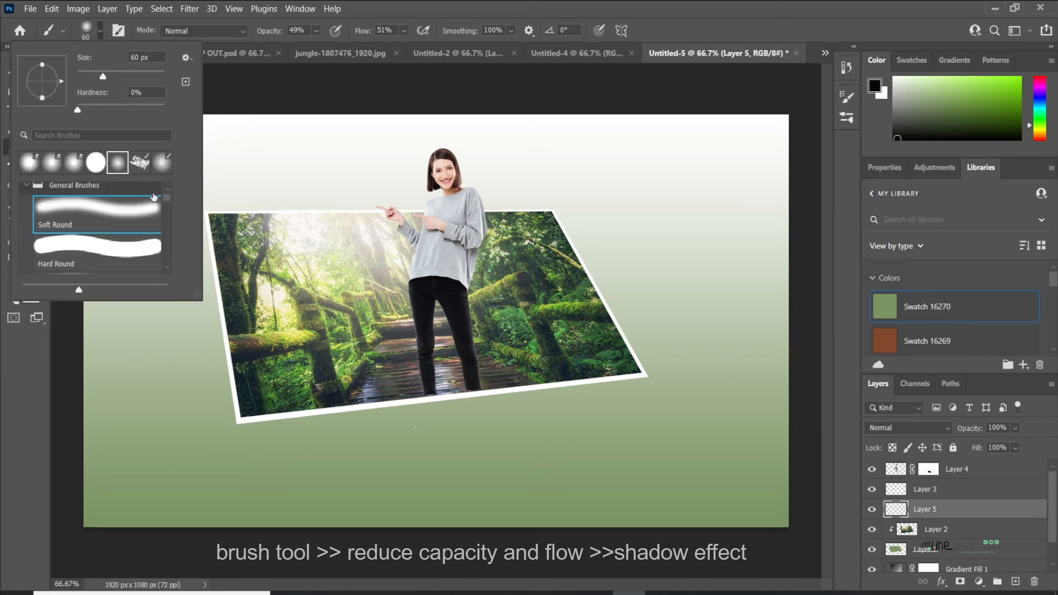
double_click(90, 161)
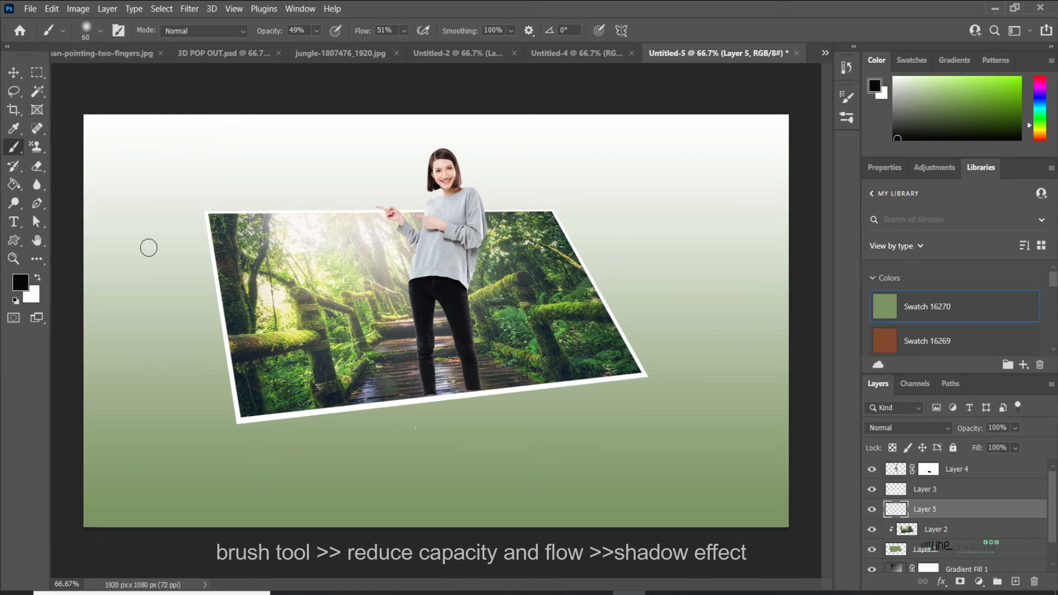
- Paint a soft dark shadow along the underside of the frame's lower edge, enlarging the brush up to 100 px, and deselect all layers
left_click_drag(263, 423, 646, 375)
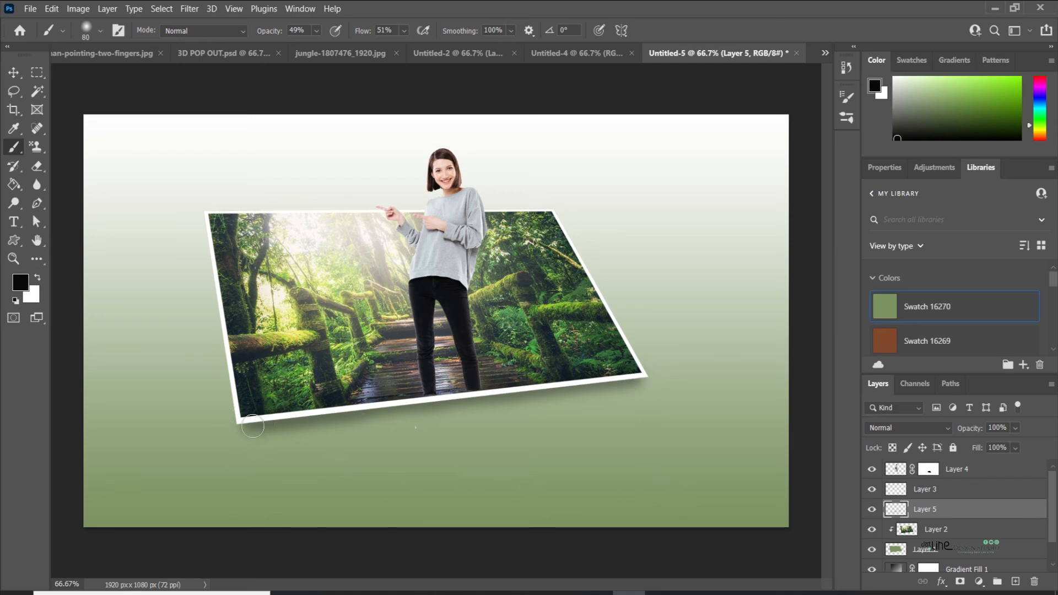
left_click_drag(253, 426, 457, 412)
key("ctrl+z")
mouse_move(252, 427)
left_mouse_down()
mouse_move(600, 396)
mouse_move(623, 421)
left_mouse_up()
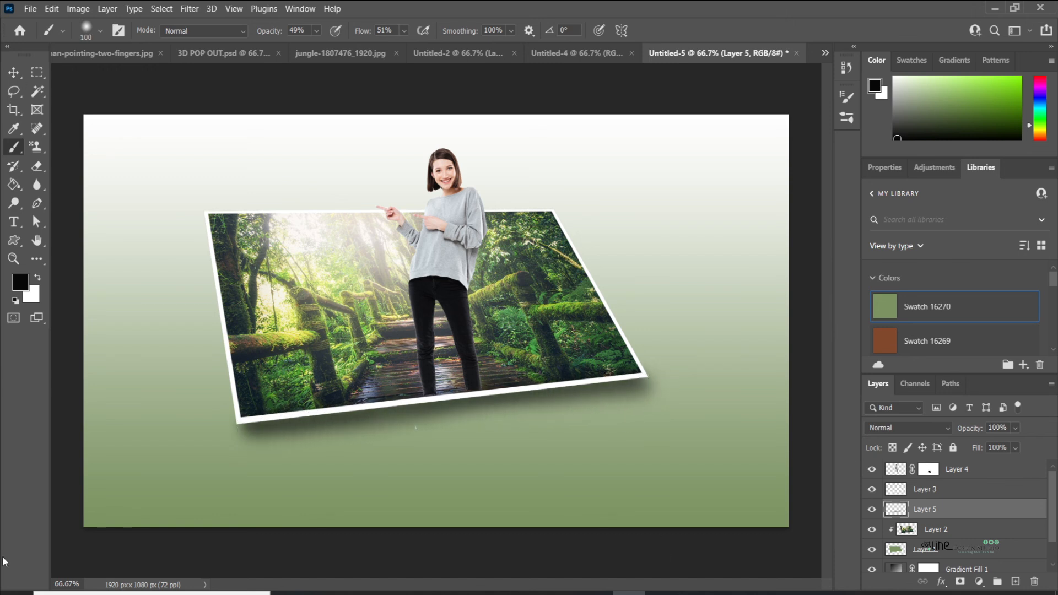
right_click(37, 165)
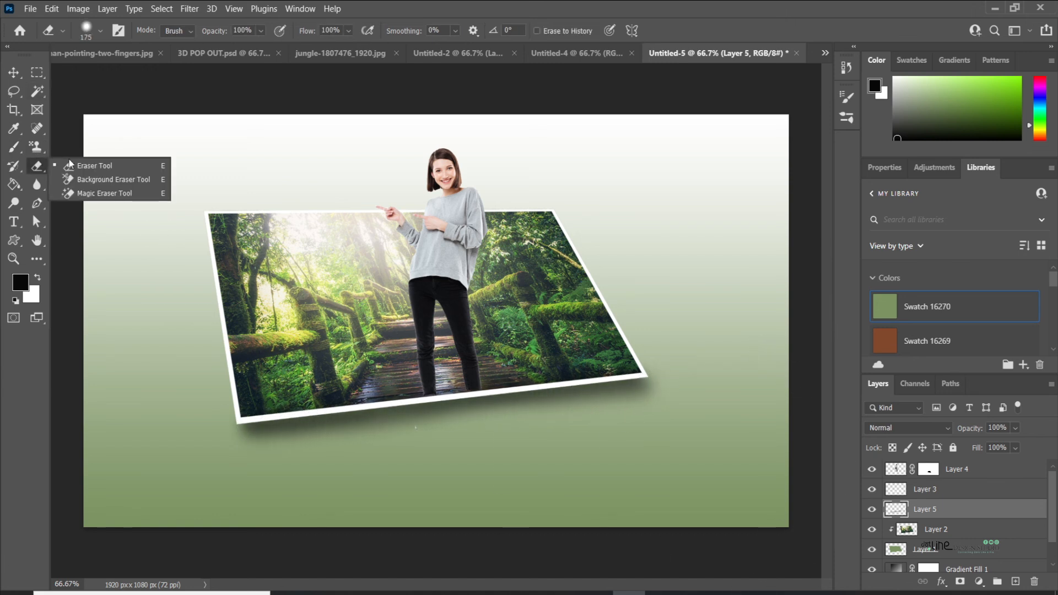
left_click(82, 163)
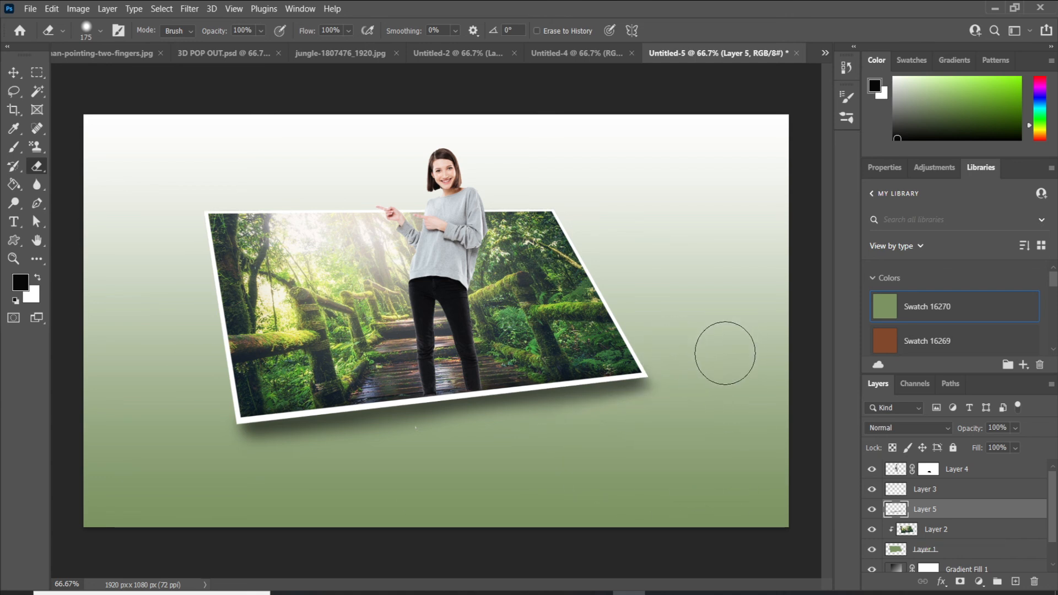
left_click(14, 72)
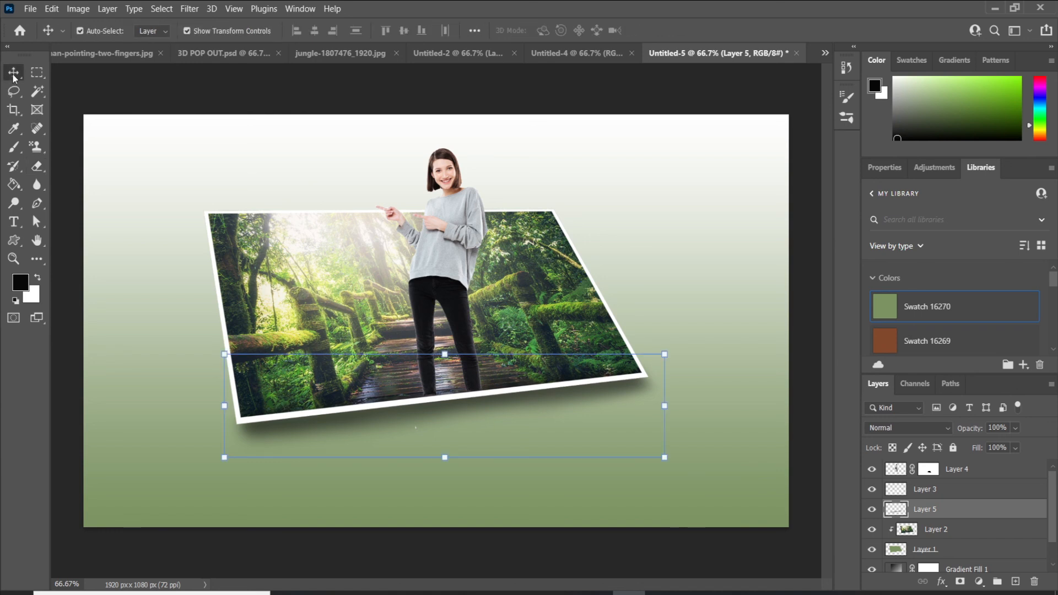
left_click(812, 268)
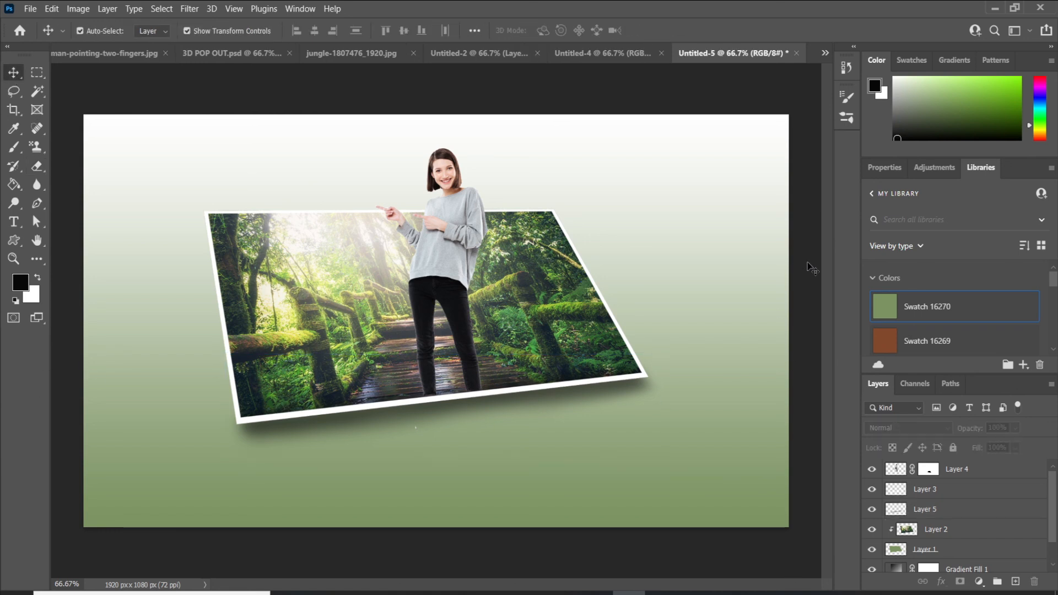